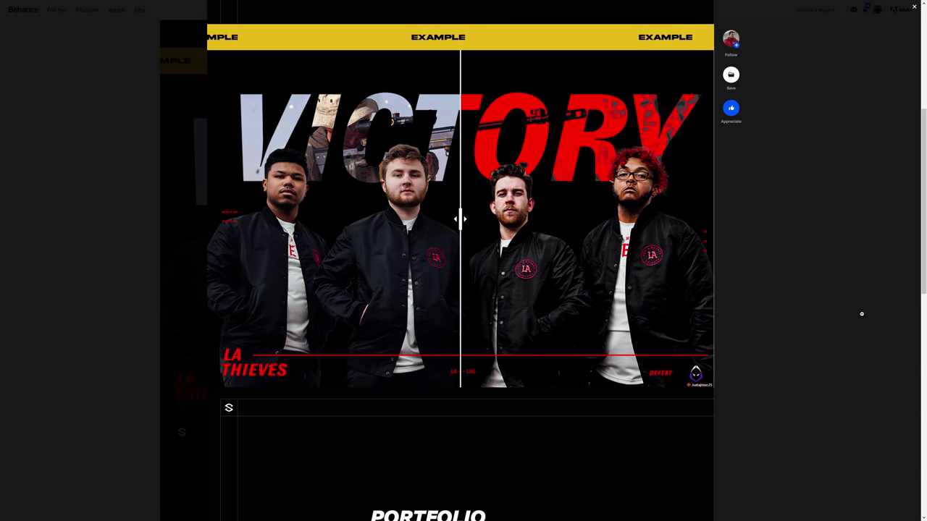
- Drag the example's Juxtapose slider to reveal more of the before image
{"action": "left_click_drag", "start_coordinate": [462, 219], "coordinate": [317, 219]}
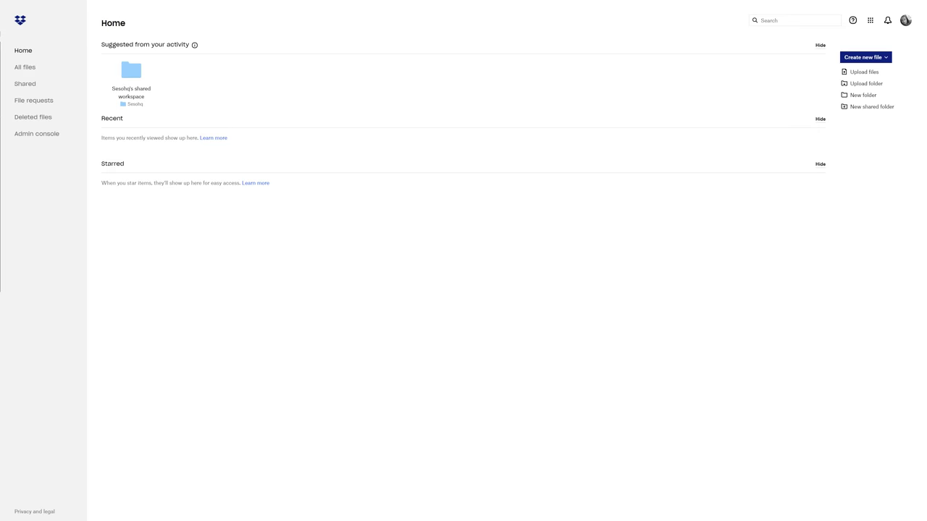
- Drop an image file onto the Dropbox shared workspace page to start uploading it
{"action": "left_click_drag", "start_coordinate": [611, 152], "coordinate": [328, 160]}
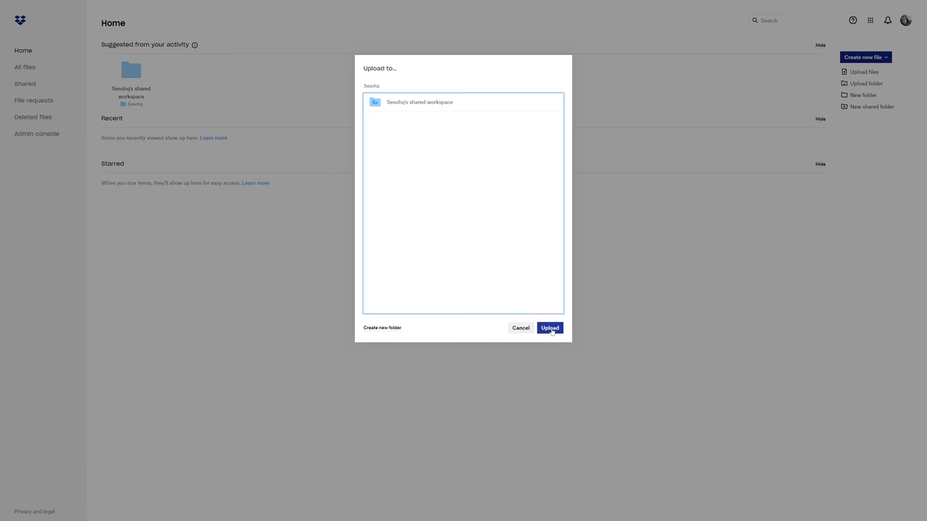
- Upload the after image into the shared workspace folder
{"action": "left_click", "coordinate": [549, 328]}
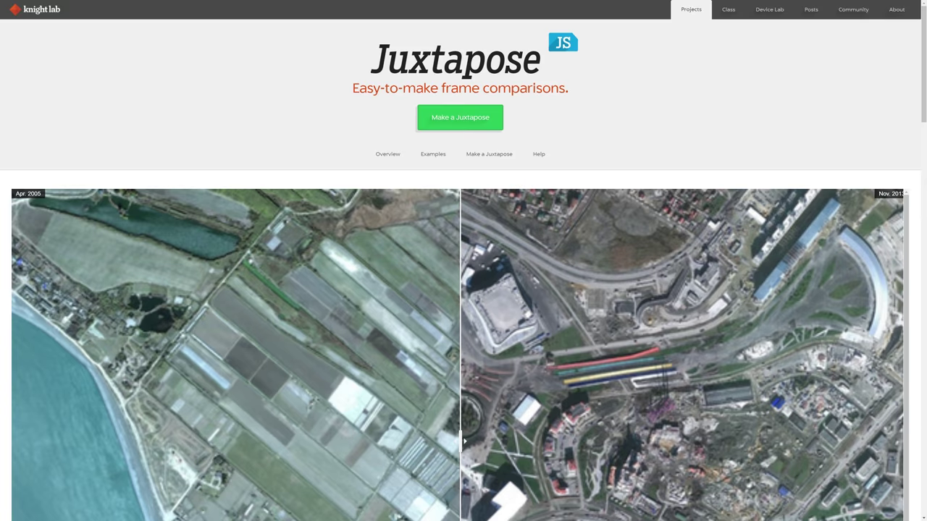
- Start a new Juxtapose and set Before_la.jpg from Dropbox as the Left Image
{"action": "left_click_drag", "start_coordinate": [371, 58], "coordinate": [523, 58]}
{"action": "left_click", "coordinate": [524, 58]}
{"action": "left_click", "coordinate": [456, 118]}
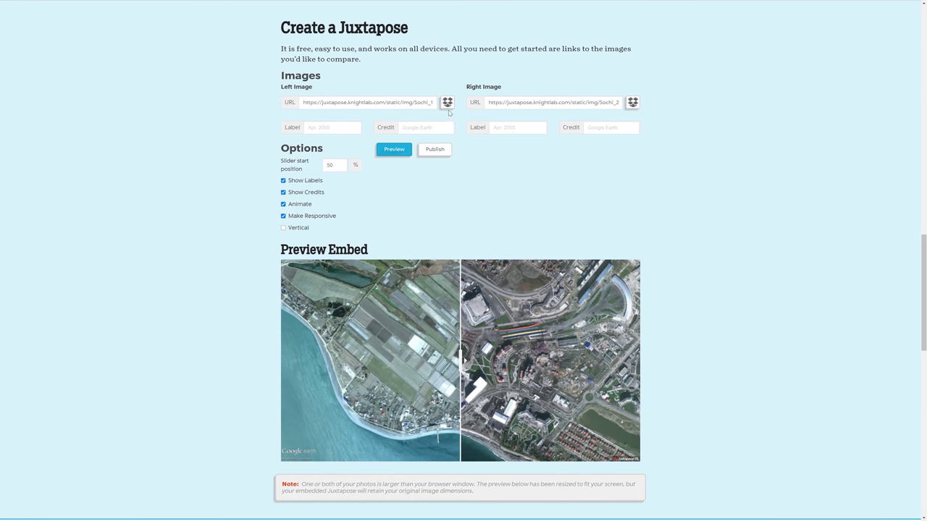
{"action": "left_click", "coordinate": [447, 102]}
{"action": "left_click", "coordinate": [432, 277]}
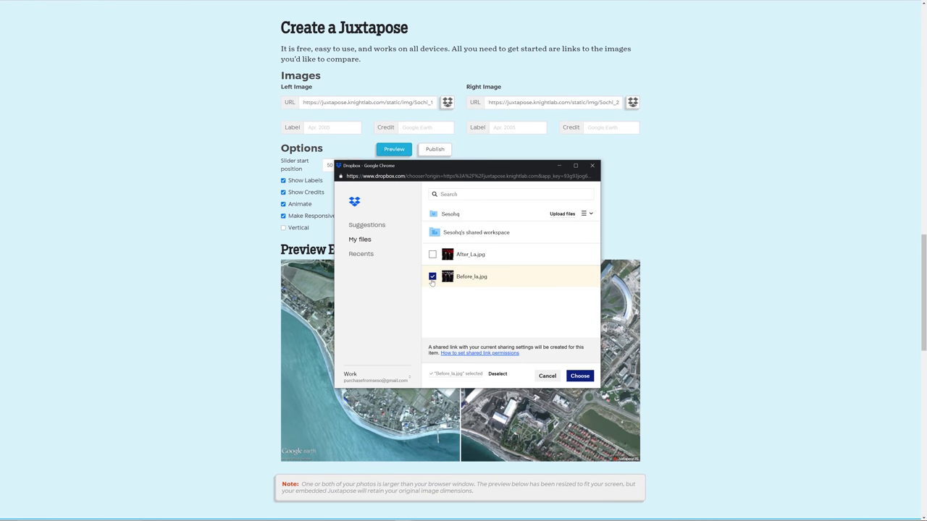
{"action": "left_click", "coordinate": [580, 375]}
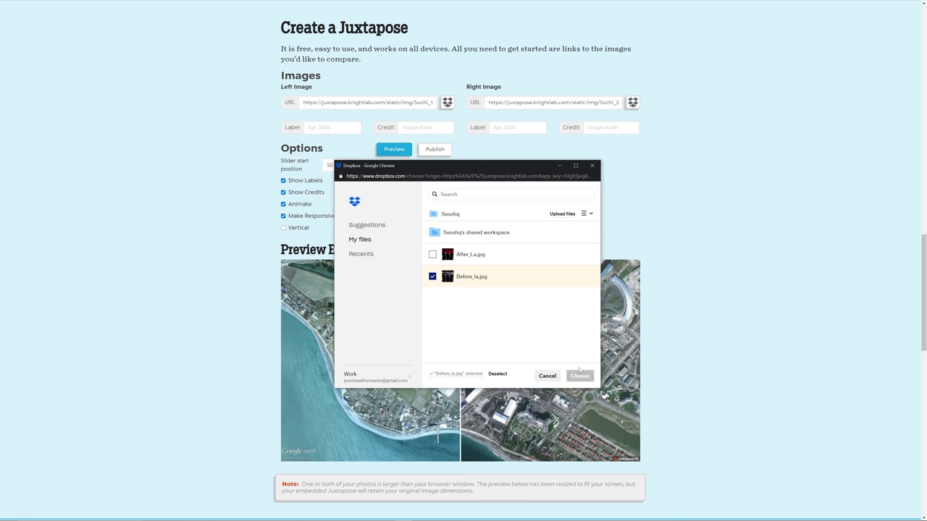
- Set After_La.jpg from Dropbox as the Right Image
{"action": "left_click", "coordinate": [632, 102]}
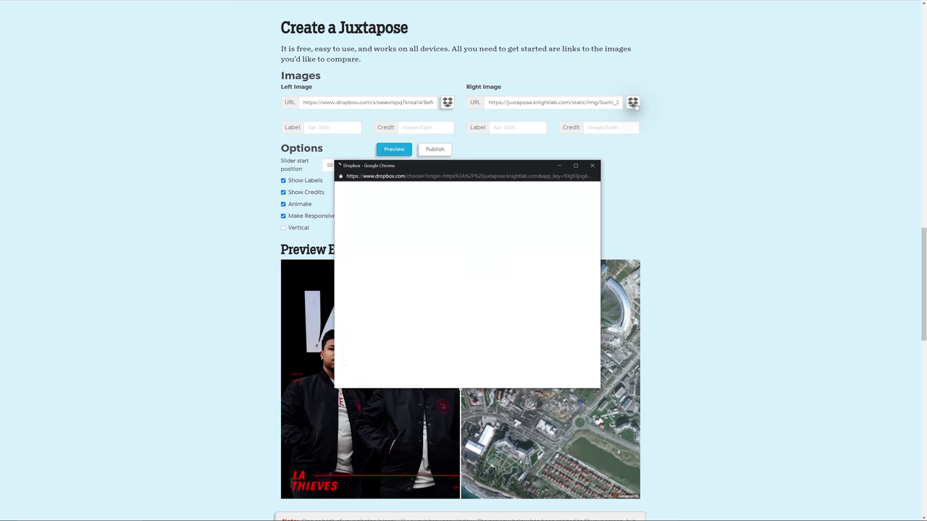
{"action": "left_click", "coordinate": [432, 255]}
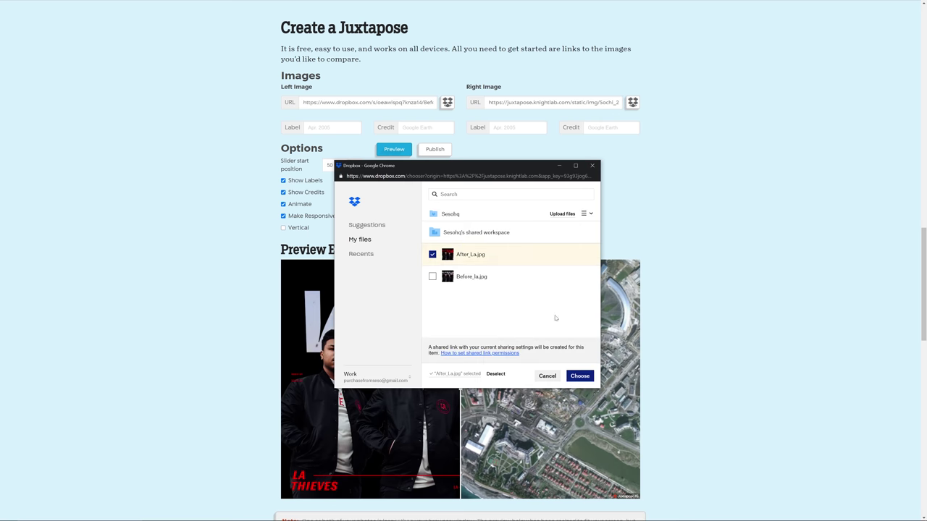
{"action": "left_click", "coordinate": [580, 376]}
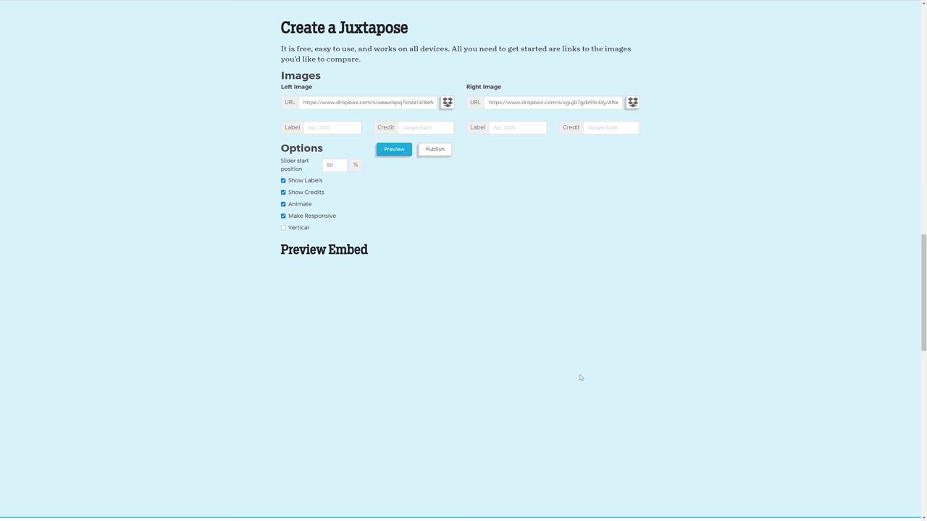
- Hide the slider credits, publish the comparison and copy its iframe embed code
{"action": "left_click", "coordinate": [283, 192]}
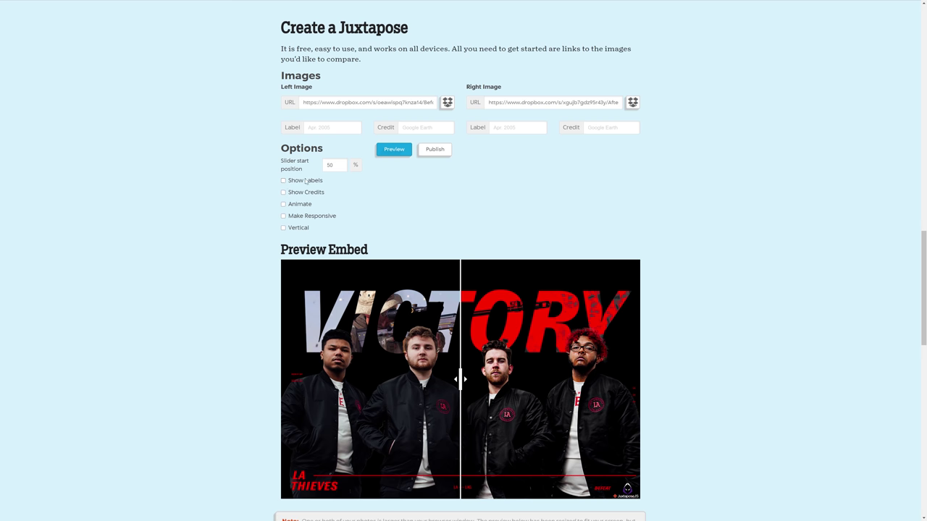
{"action": "left_click", "coordinate": [434, 150]}
{"action": "left_click", "coordinate": [414, 260]}
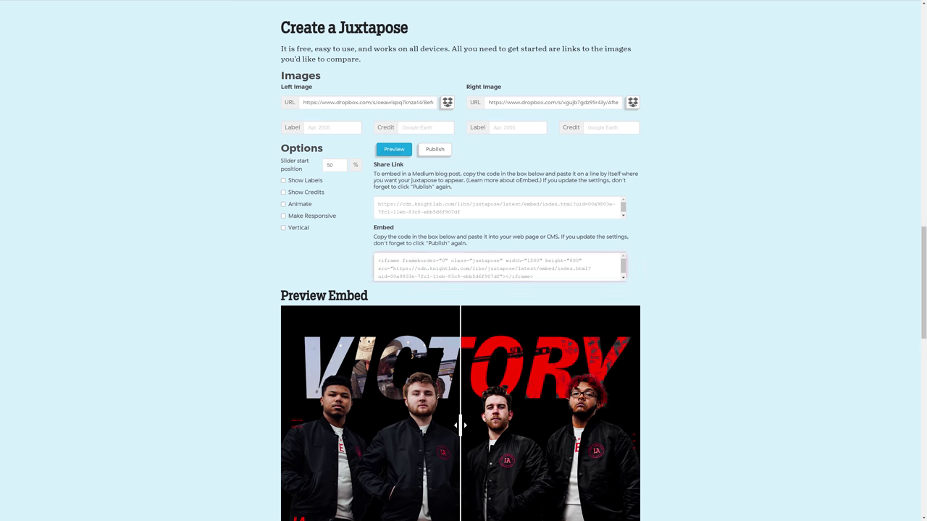
{"action": "key", "text": "ctrl+a"}
{"action": "key", "text": "ctrl+c"}
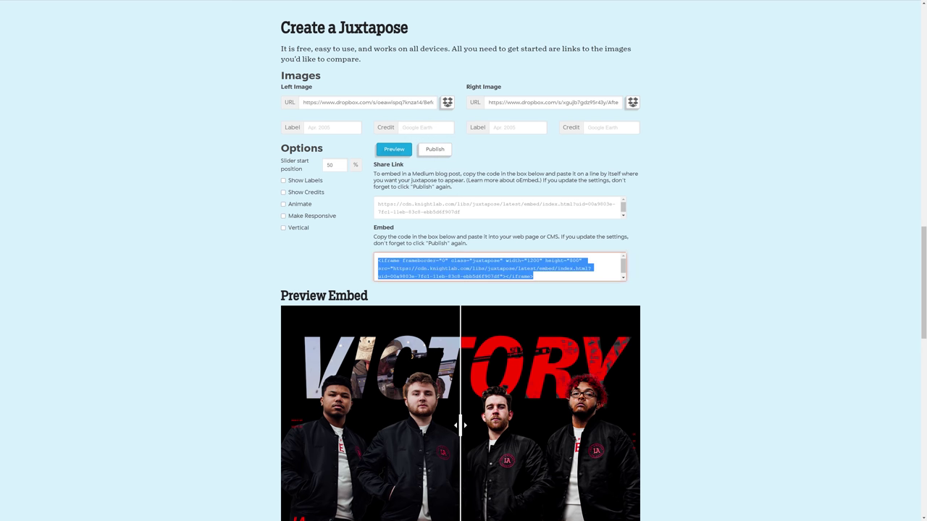
{"action": "left_click", "coordinate": [433, 267]}
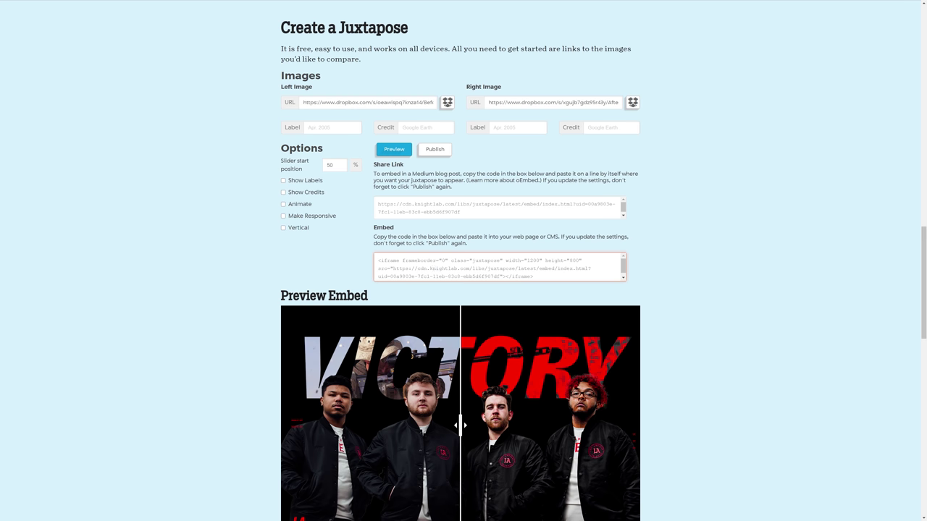
{"action": "scroll", "coordinate": [499, 266], "scroll_direction": "down", "scroll_amount": 1}
{"action": "scroll", "coordinate": [478, 394], "scroll_direction": "down", "scroll_amount": 1}
{"action": "left_click_drag", "start_coordinate": [478, 394], "coordinate": [389, 389]}
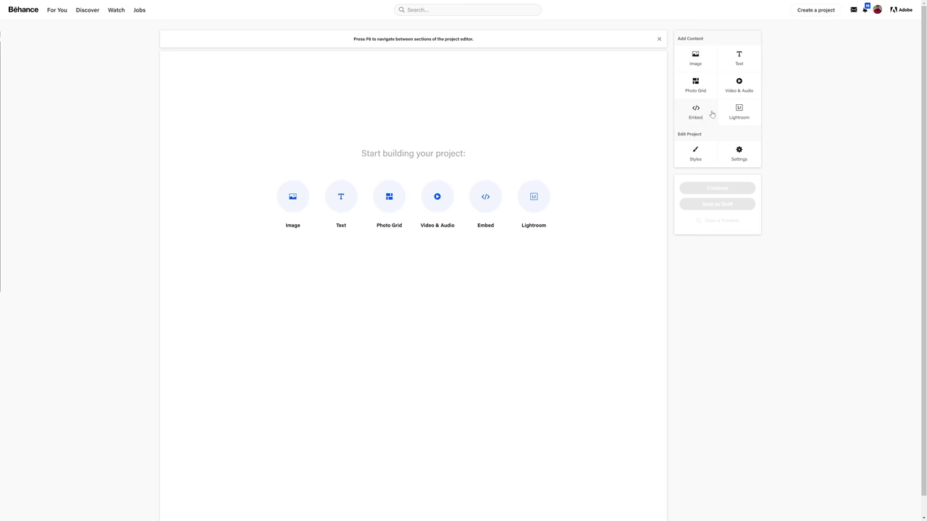
- Embed the copied Juxtapose iframe code as a block in the Behance project
{"action": "left_click", "coordinate": [695, 114]}
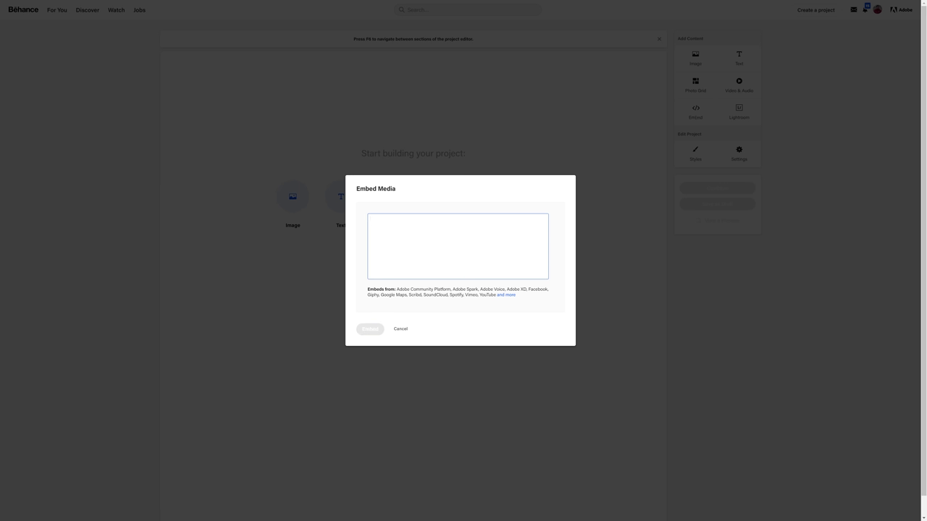
{"action": "key", "text": "ctrl+v"}
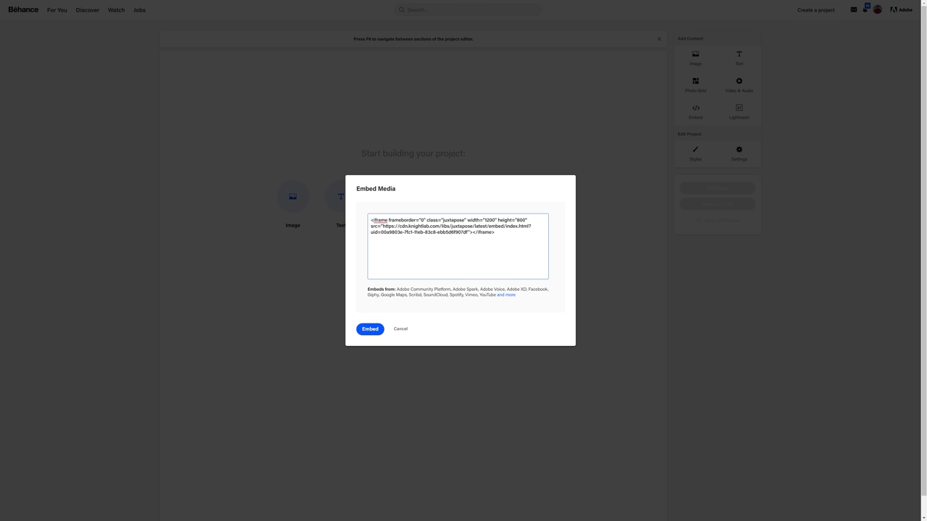
{"action": "left_click", "coordinate": [370, 328]}
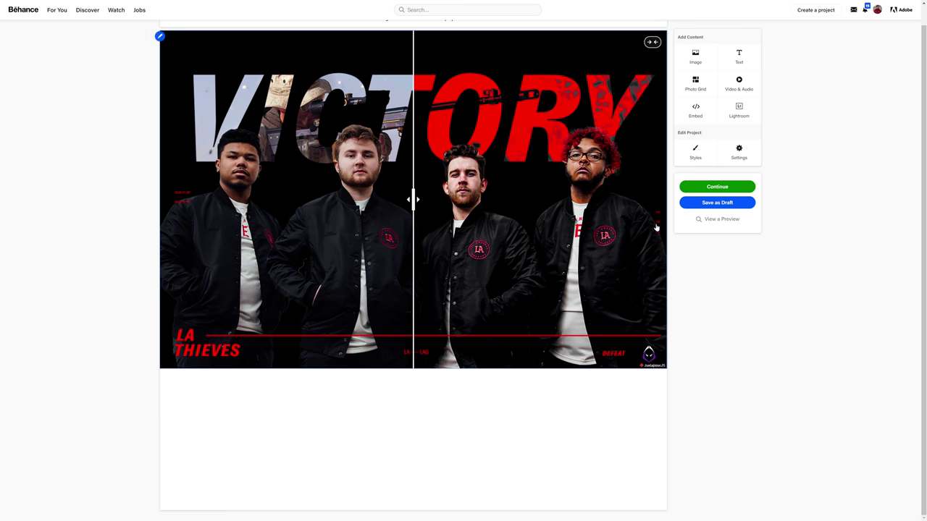
- Add scrolling="no" to the slider's iframe code and re-embed it
{"action": "left_click_drag", "start_coordinate": [418, 194], "coordinate": [457, 200]}
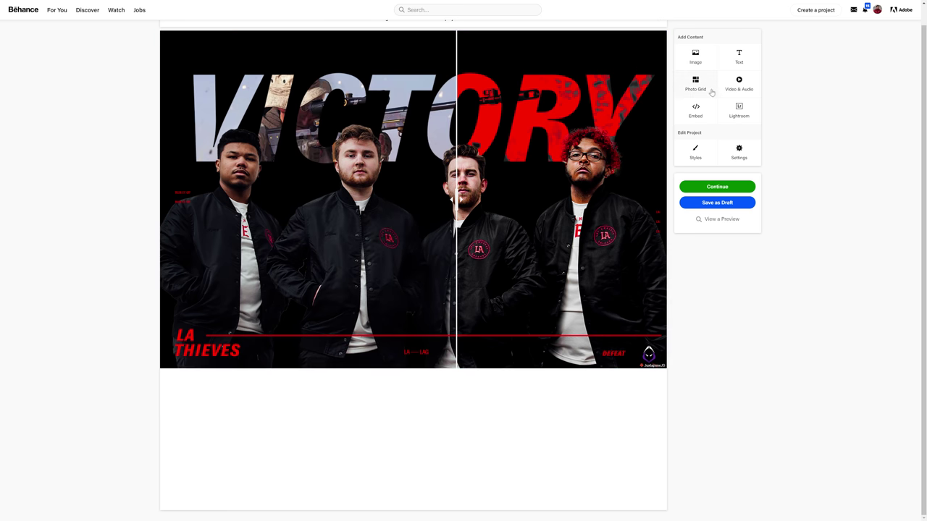
{"action": "left_click", "coordinate": [696, 110]}
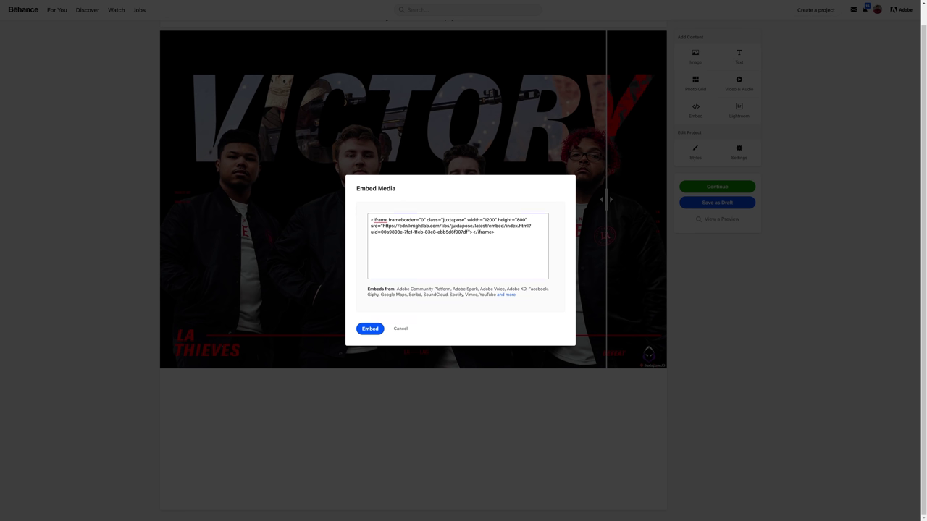
{"action": "type", "text": "scrolling=\"no"}
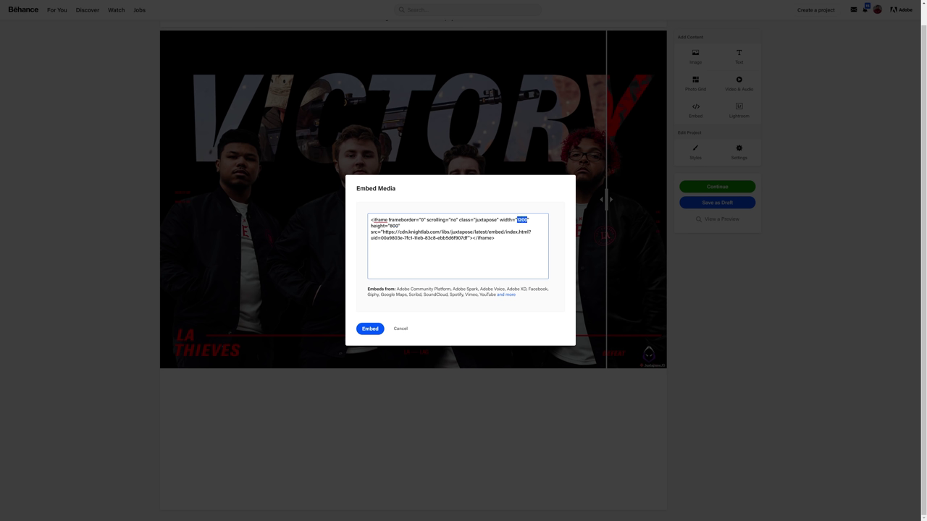
{"action": "left_click", "coordinate": [365, 328]}
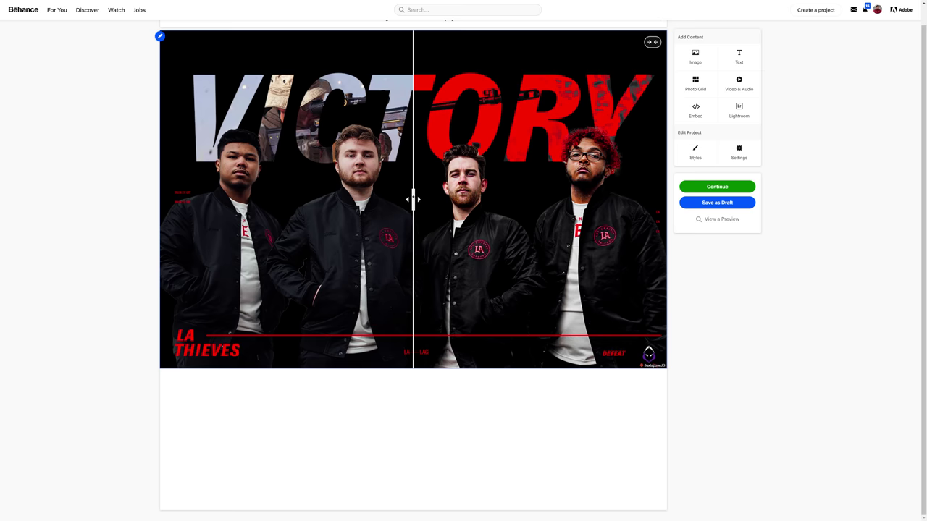
{"action": "left_click_drag", "start_coordinate": [413, 199], "coordinate": [318, 199]}
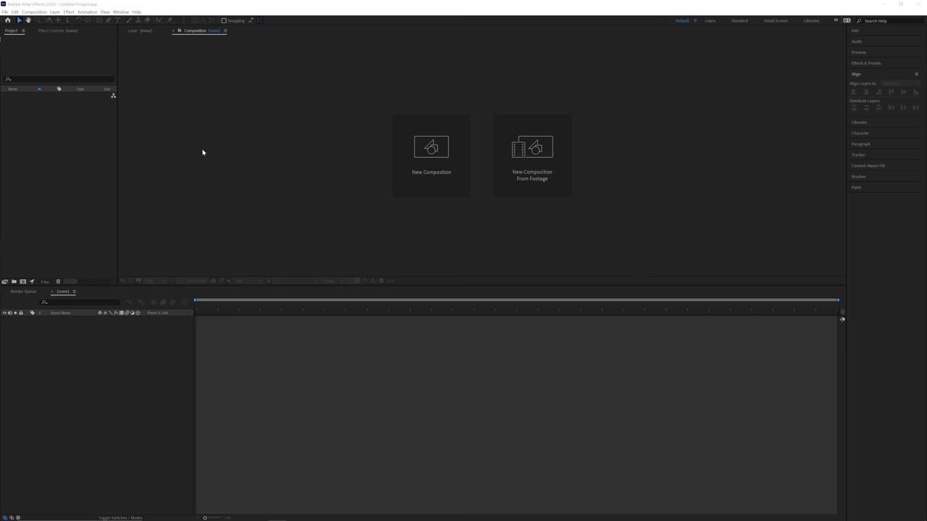
- Create a 1920 × 300 px composition and toggle its transparency grid off and on
{"action": "left_click", "coordinate": [417, 162]}
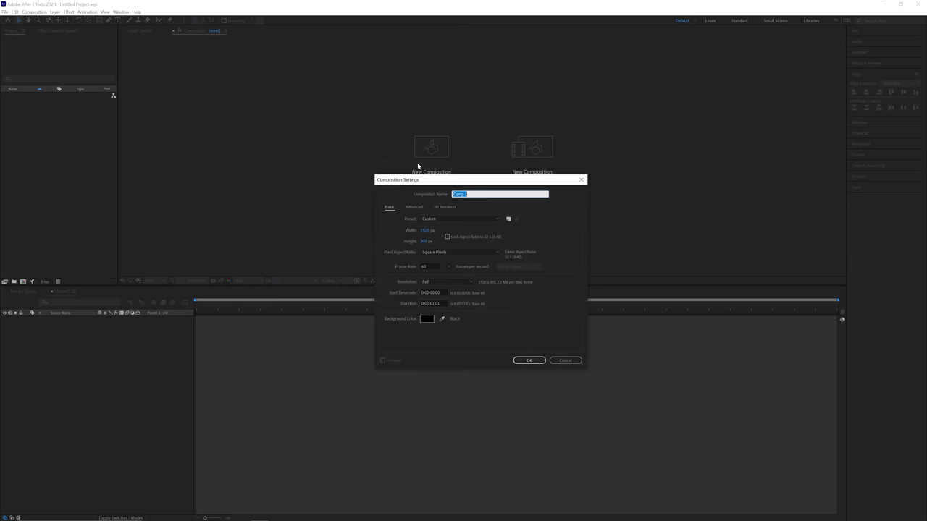
{"action": "left_click", "coordinate": [424, 230]}
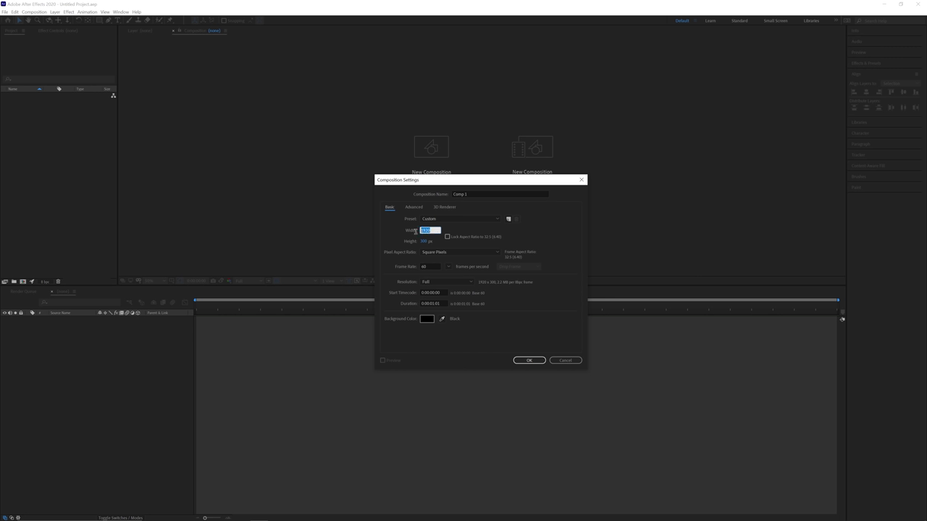
{"action": "left_click", "coordinate": [424, 241]}
{"action": "left_click", "coordinate": [538, 360]}
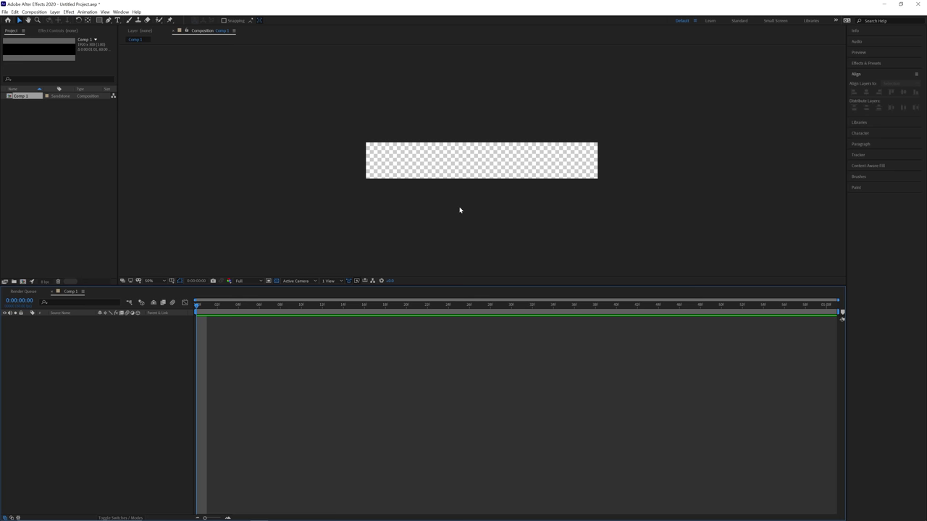
{"action": "scroll", "coordinate": [450, 156], "scroll_direction": "up", "scroll_amount": 2}
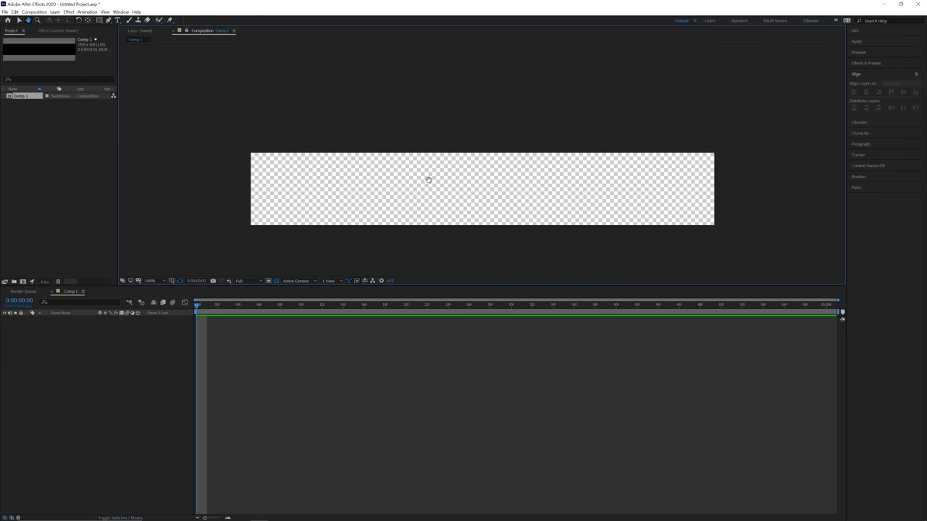
{"action": "left_click", "coordinate": [276, 280]}
{"action": "left_click", "coordinate": [277, 281]}
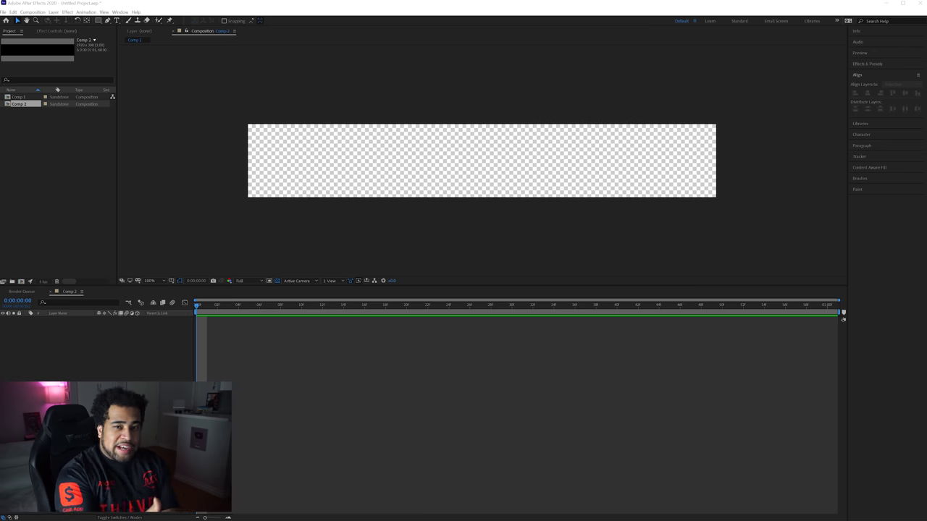
- Add a black solid layer filling the comp and lock it as the background
{"action": "right_click", "coordinate": [110, 329]}
{"action": "mouse_move", "coordinate": [129, 333]}
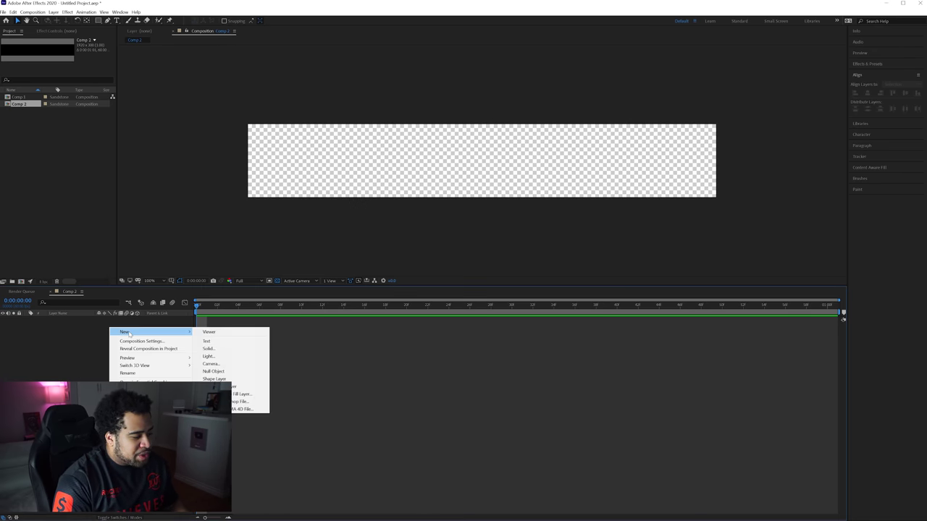
{"action": "left_click", "coordinate": [208, 350]}
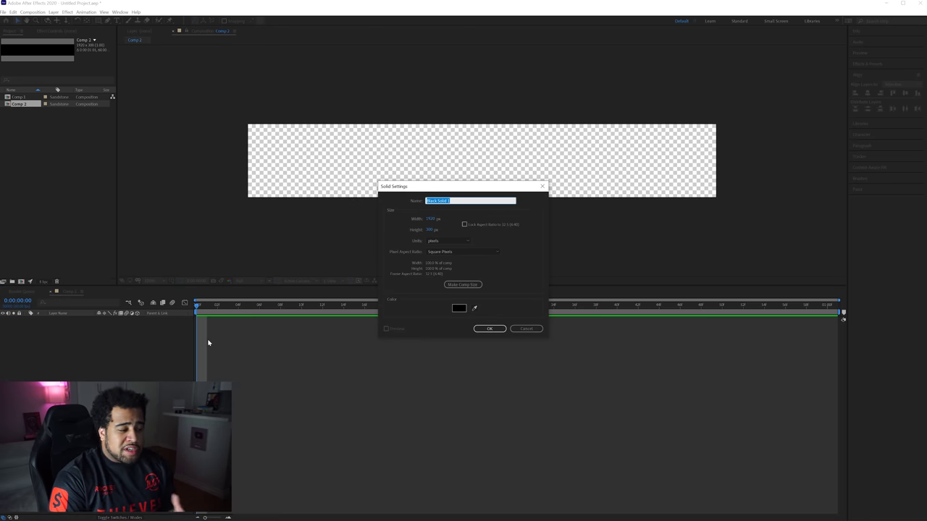
{"action": "left_click", "coordinate": [486, 330]}
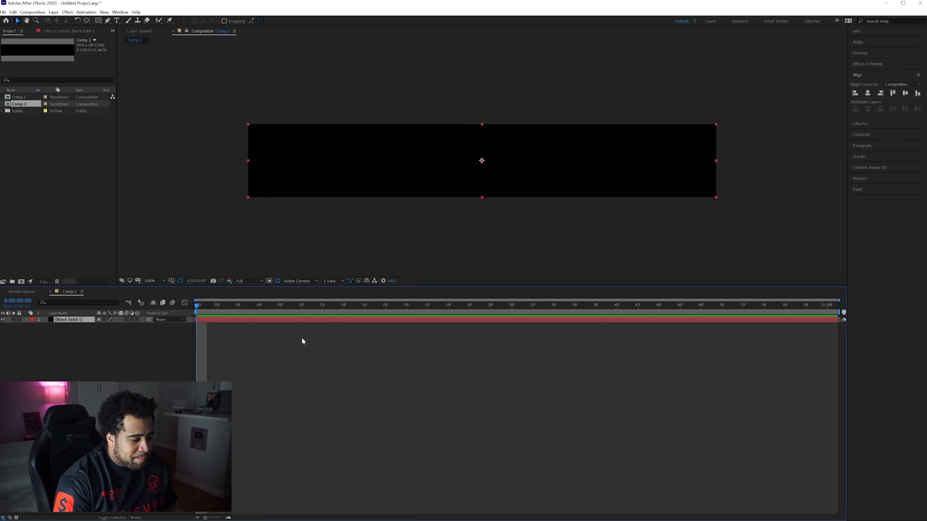
{"action": "left_click", "coordinate": [302, 341]}
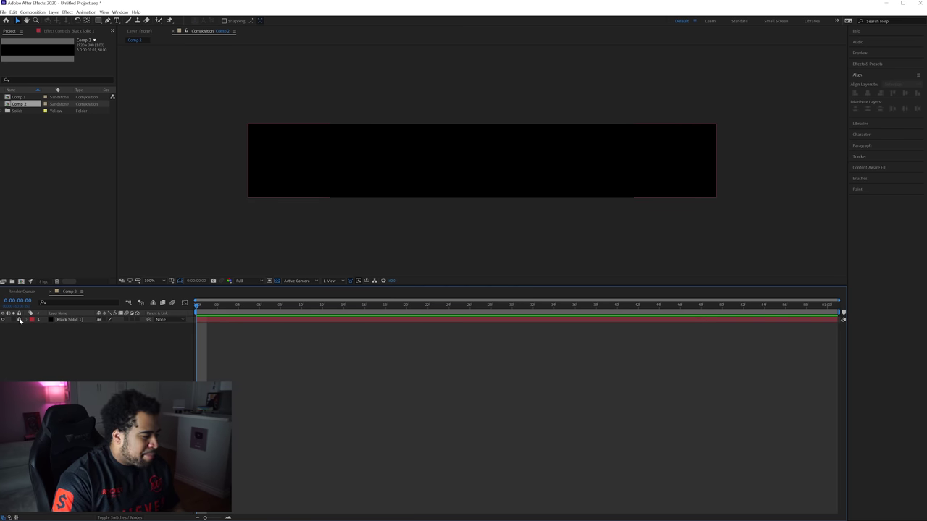
{"action": "left_click", "coordinate": [19, 320]}
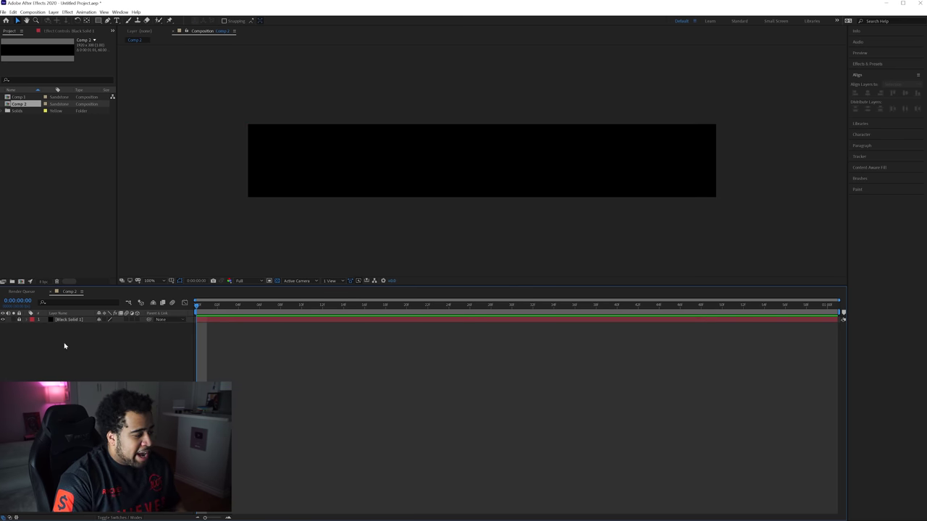
{"action": "right_click", "coordinate": [94, 341]}
- Add a white TEXT text layer with a 140 px font size
{"action": "mouse_move", "coordinate": [159, 342]}
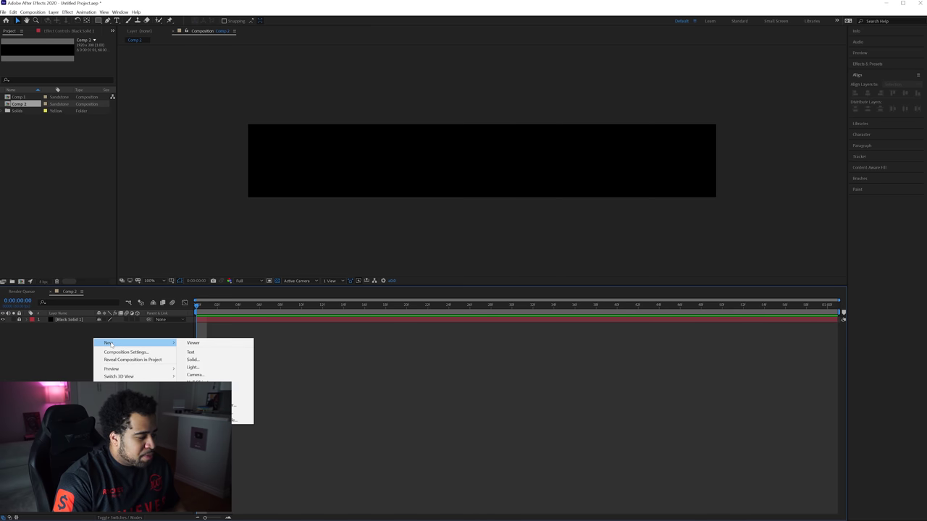
{"action": "left_click", "coordinate": [204, 354]}
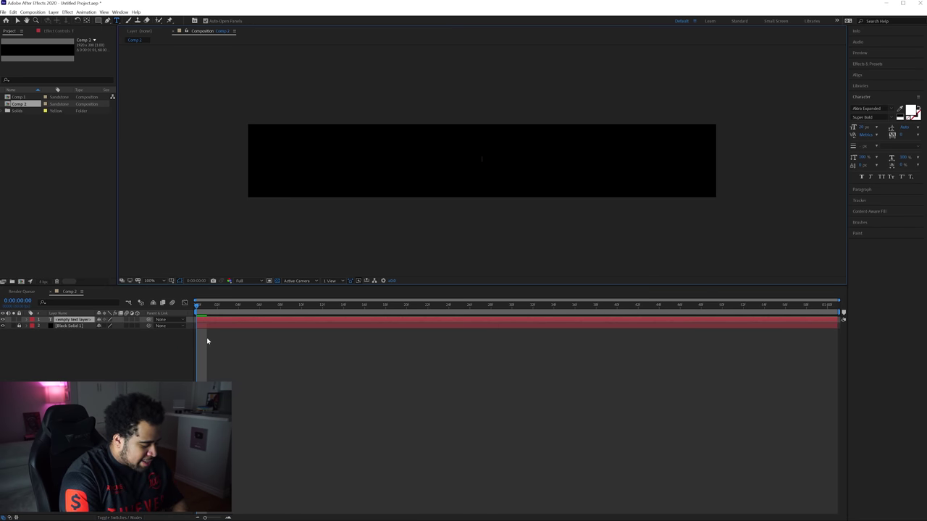
{"action": "type", "text": "TEXT"}
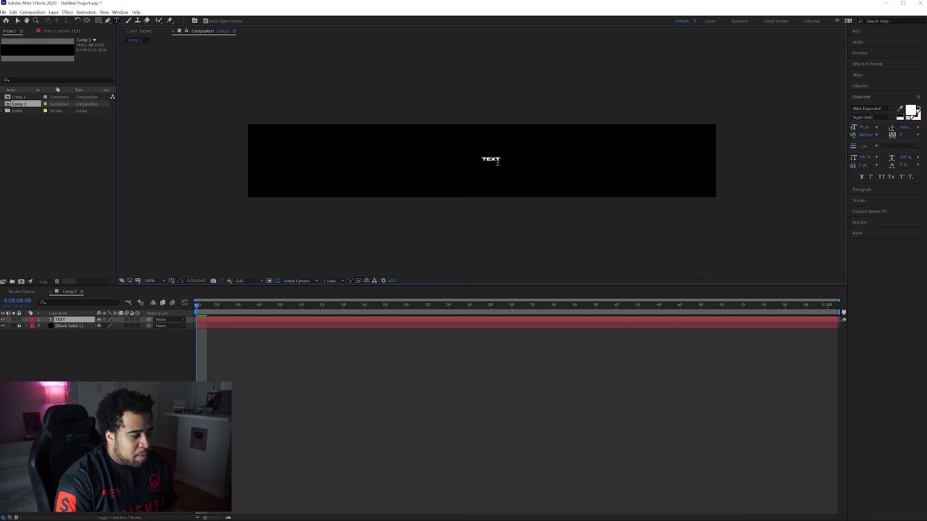
{"action": "left_click", "coordinate": [16, 20]}
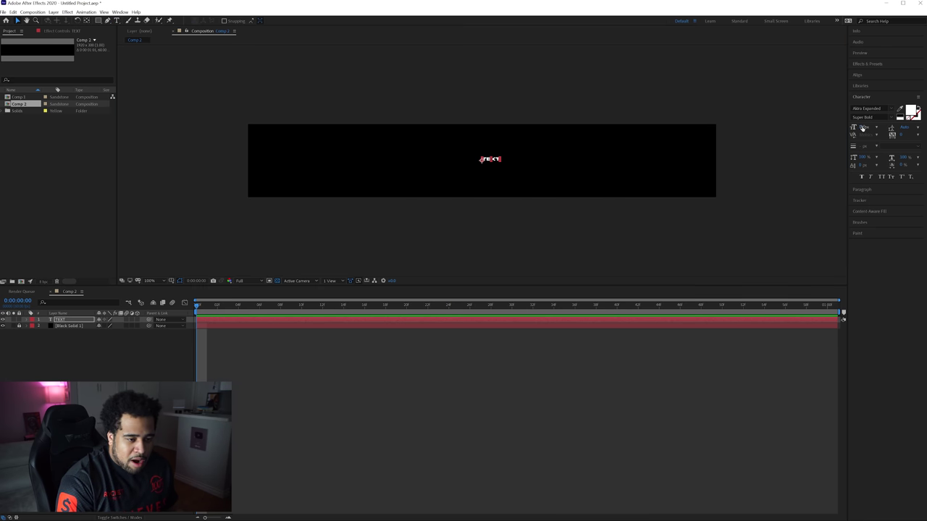
{"action": "left_click", "coordinate": [864, 128]}
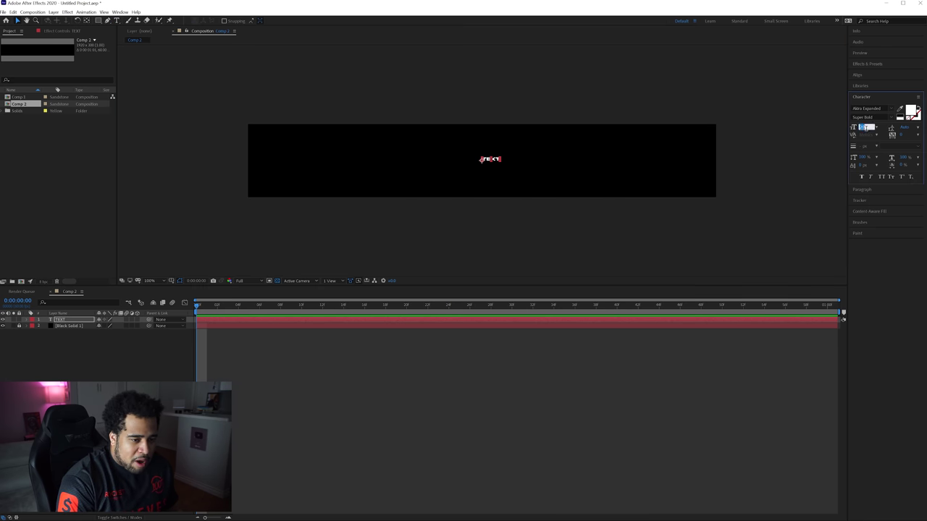
{"action": "left_click", "coordinate": [82, 319]}
{"action": "left_click", "coordinate": [864, 127]}
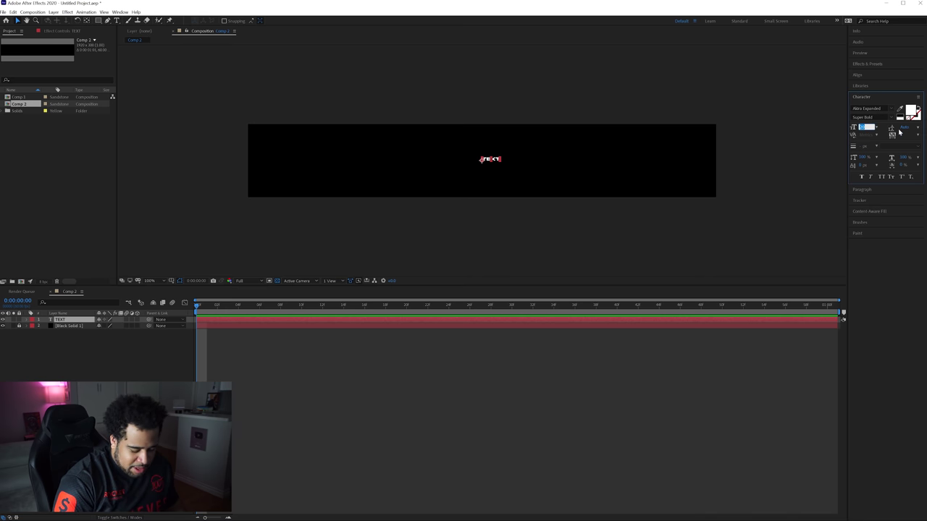
{"action": "type", "text": "140"}
{"action": "key", "text": "Return"}
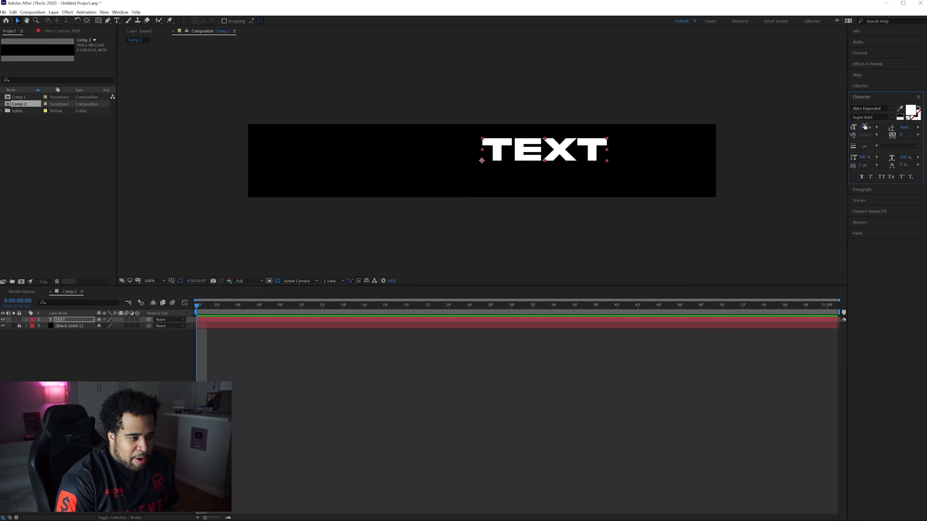
- Centre the TEXT layer horizontally and vertically in the comp
{"action": "left_click", "coordinate": [755, 196]}
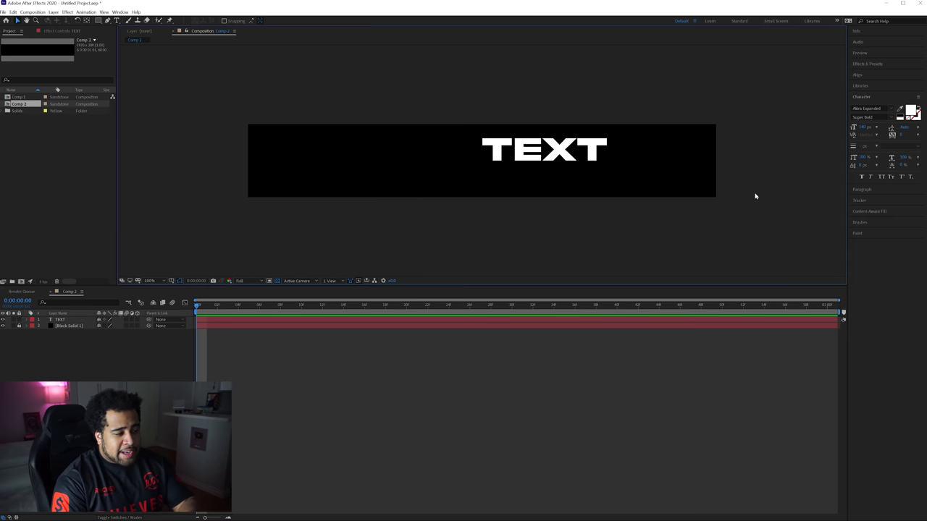
{"action": "left_click", "coordinate": [69, 320]}
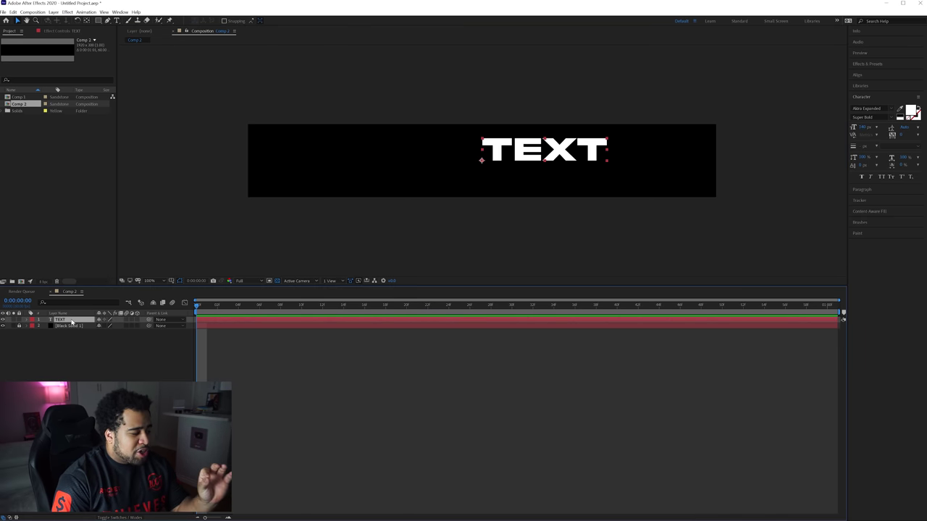
{"action": "left_click", "coordinate": [860, 75]}
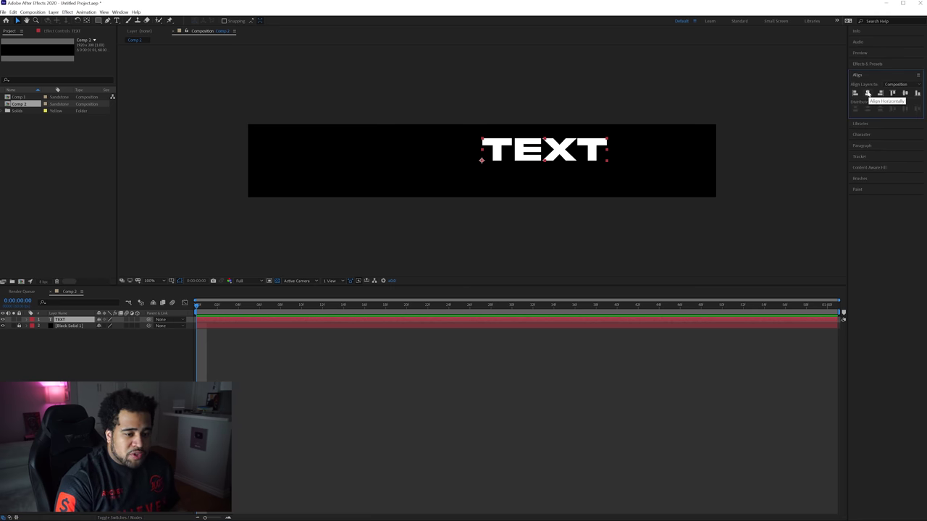
{"action": "left_click", "coordinate": [867, 94]}
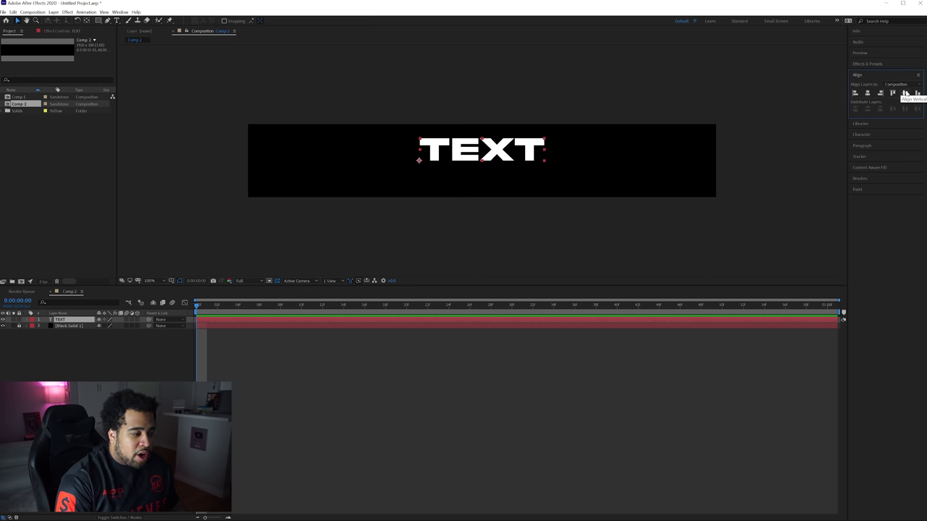
{"action": "left_click", "coordinate": [904, 93]}
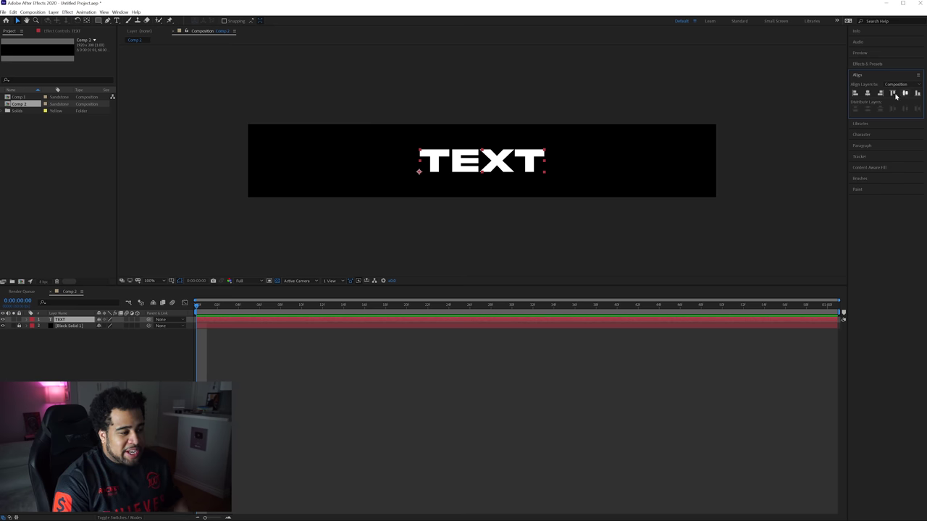
{"action": "left_click", "coordinate": [640, 236]}
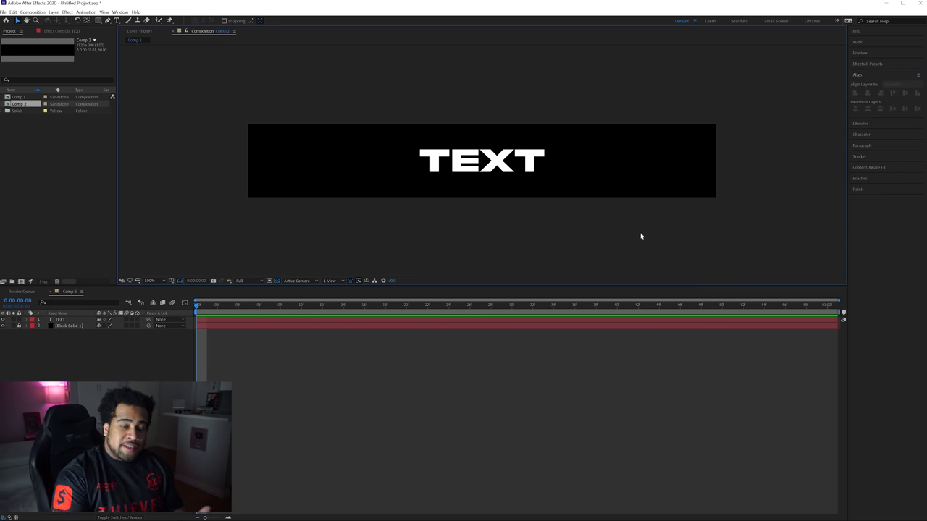
- Duplicate TEXT twice, aligning TEXT 2 to the left edge and TEXT 3 right
{"action": "left_click", "coordinate": [71, 321]}
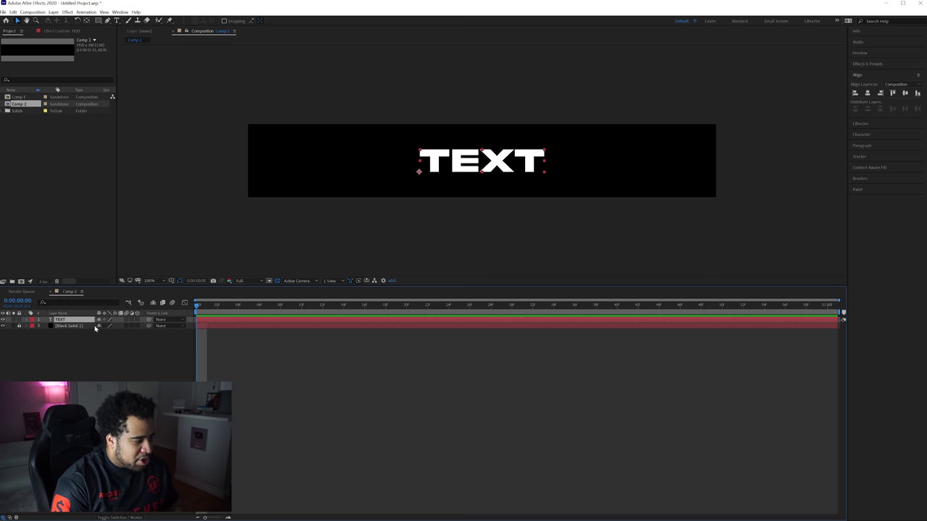
{"action": "key", "text": "ctrl+d"}
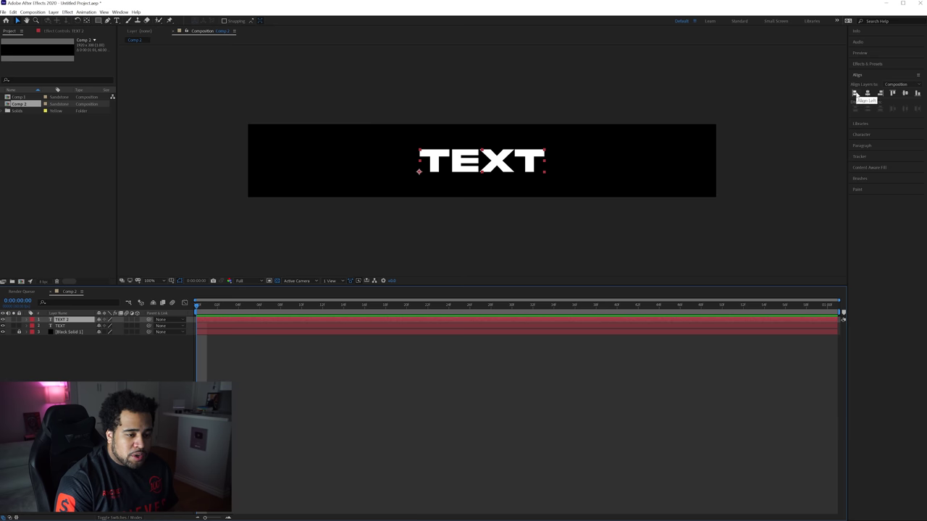
{"action": "left_click", "coordinate": [855, 93]}
{"action": "left_click", "coordinate": [71, 319]}
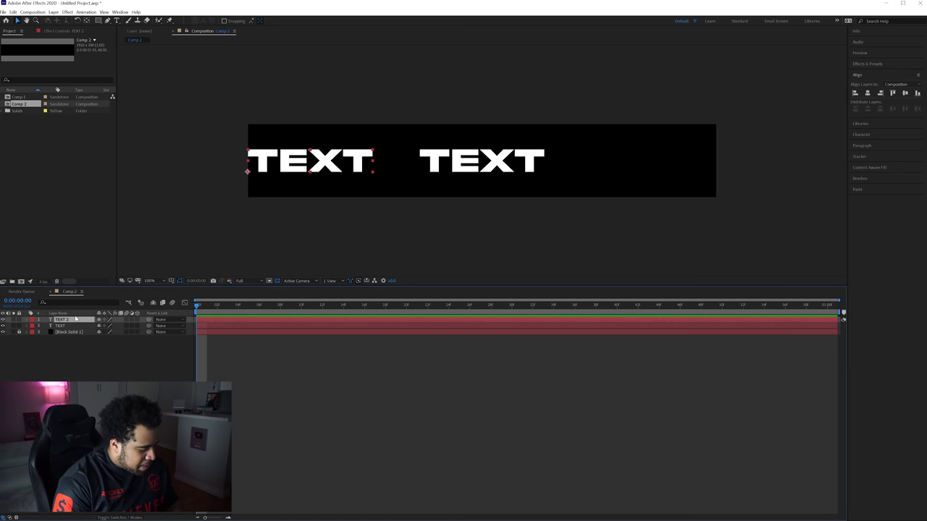
{"action": "key", "text": "ctrl+d"}
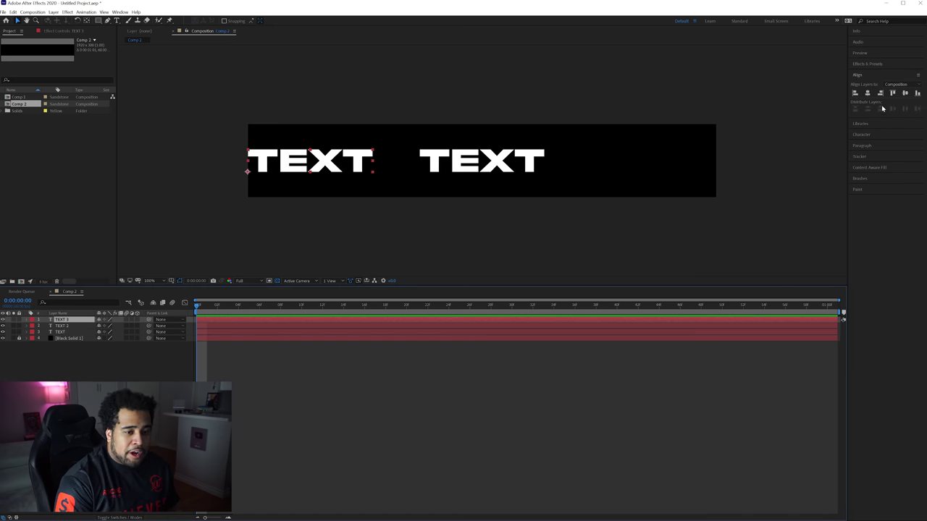
{"action": "left_click", "coordinate": [881, 94]}
{"action": "left_click", "coordinate": [699, 243]}
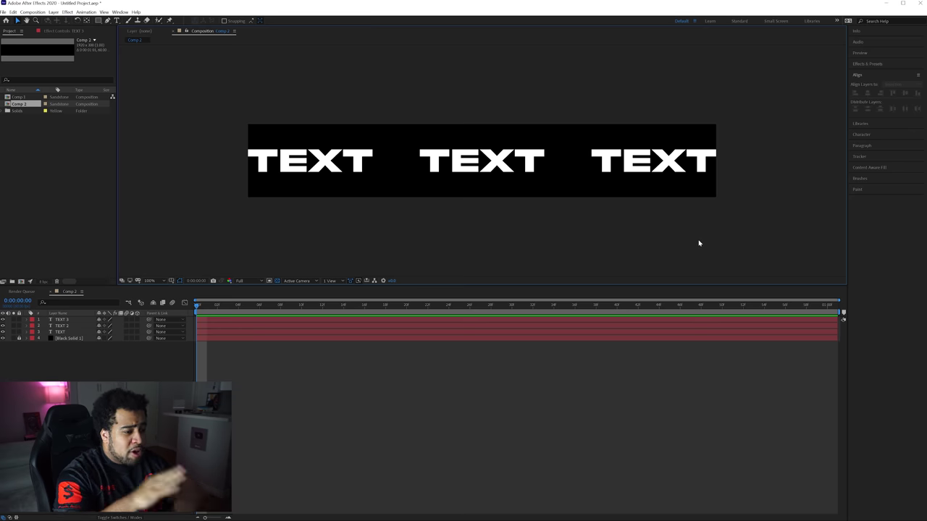
- Set Comp 2's duration to one second at 60 fps in Composition Settings
{"action": "right_click", "coordinate": [472, 358]}
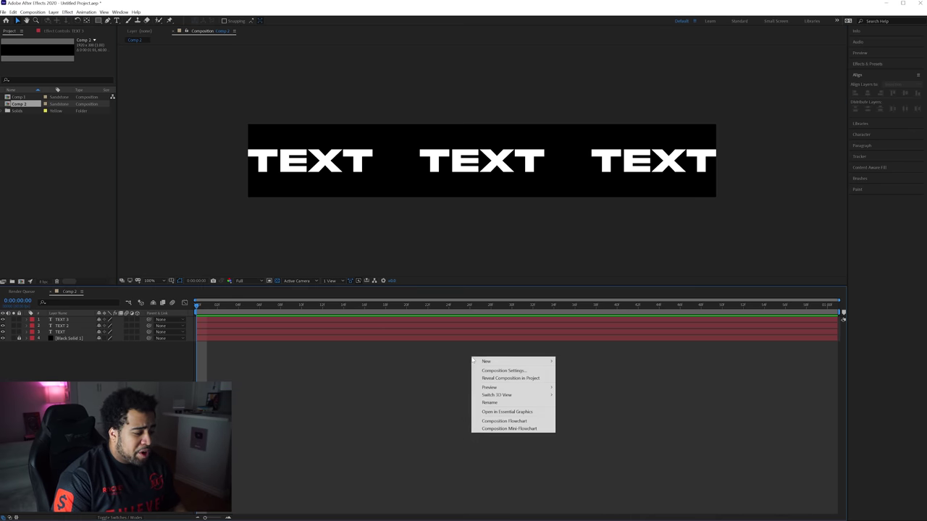
{"action": "left_click", "coordinate": [483, 378]}
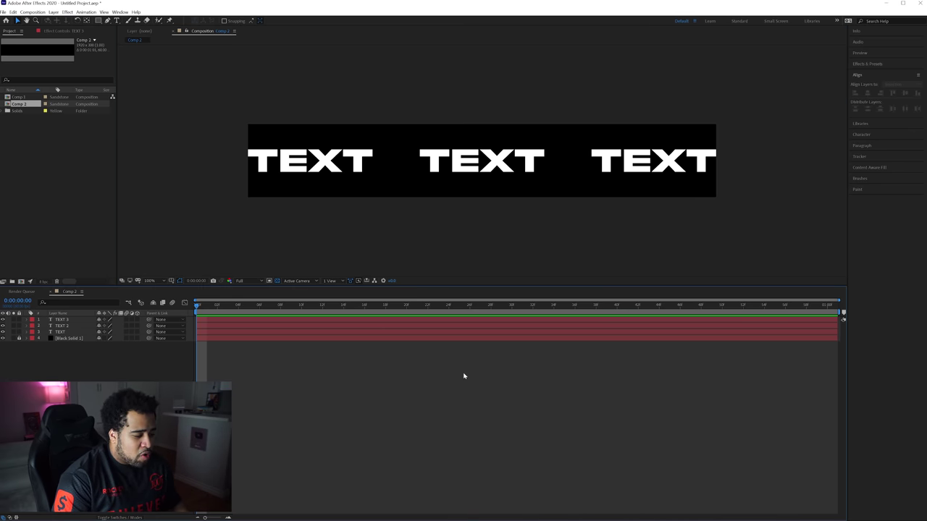
{"action": "right_click", "coordinate": [482, 357]}
{"action": "left_click", "coordinate": [515, 370]}
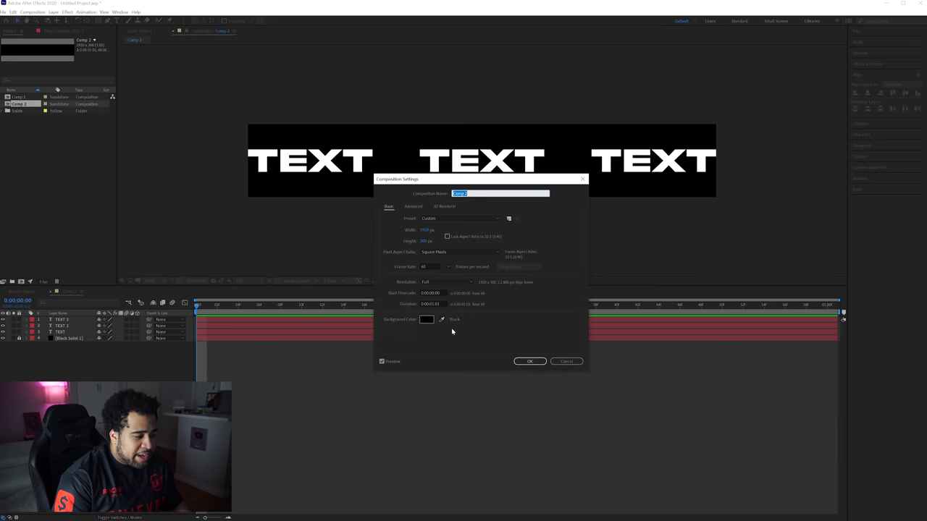
{"action": "left_click", "coordinate": [443, 304]}
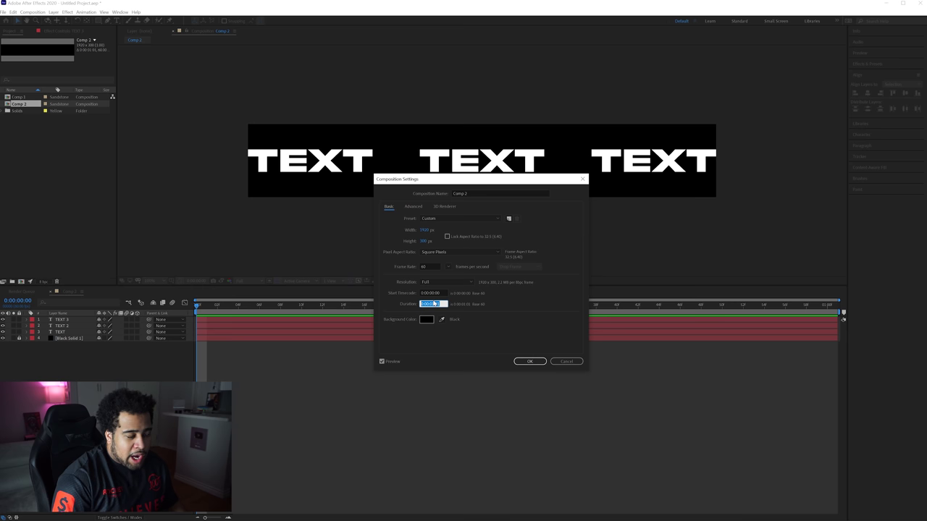
{"action": "left_click", "coordinate": [530, 361]}
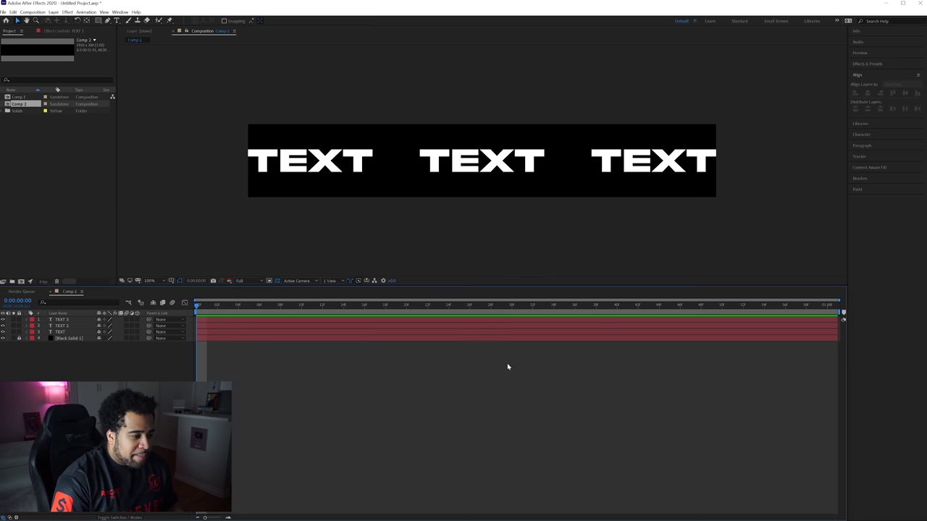
- Slide the three TEXT layers left together along the black banner
{"action": "left_click", "coordinate": [64, 318]}
{"action": "left_click", "coordinate": [66, 333], "text": "shift"}
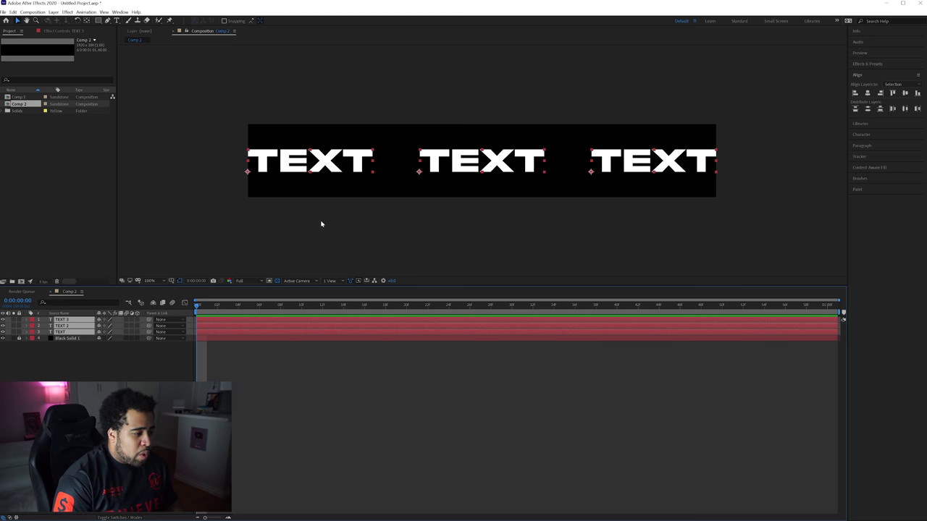
{"action": "key", "text": "shift+Left"}
{"action": "key", "text": "shift+Left"}
{"action": "key", "text": "shift+Left"}
{"action": "key", "text": "shift+Left"}
{"action": "key", "text": "shift+Left"}
{"action": "key", "text": "shift+Left"}
{"action": "key", "text": "shift+Left"}
{"action": "key", "text": "shift+Left"}
{"action": "key", "text": "shift+Left"}
{"action": "key", "text": "shift+Left"}
{"action": "key", "text": "shift+Left"}
{"action": "key", "text": "shift+Left"}
{"action": "key", "text": "shift+Left"}
{"action": "key", "text": "shift+Left"}
{"action": "key", "text": "shift+Left"}
{"action": "key", "text": "shift+Left"}
{"action": "key", "text": "shift+Left"}
{"action": "key", "text": "shift+Left"}
{"action": "key", "text": "shift+Left"}
{"action": "key", "text": "shift+Left"}
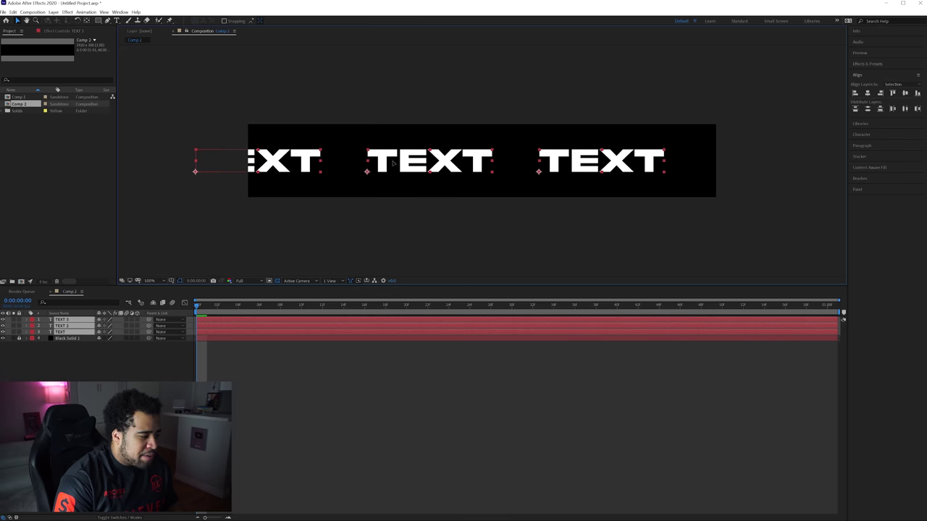
{"action": "key", "text": "ctrl+z"}
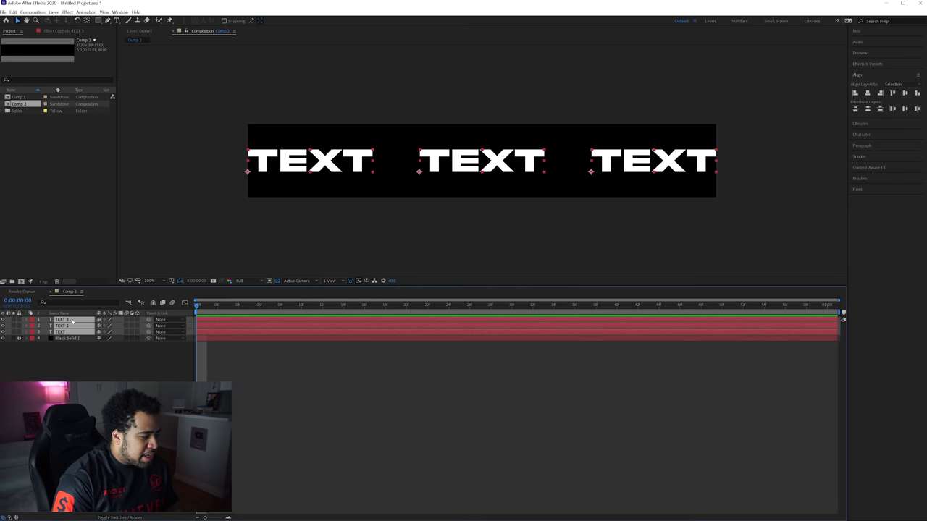
{"action": "left_click", "coordinate": [70, 320]}
{"action": "left_click", "coordinate": [68, 331], "text": "shift"}
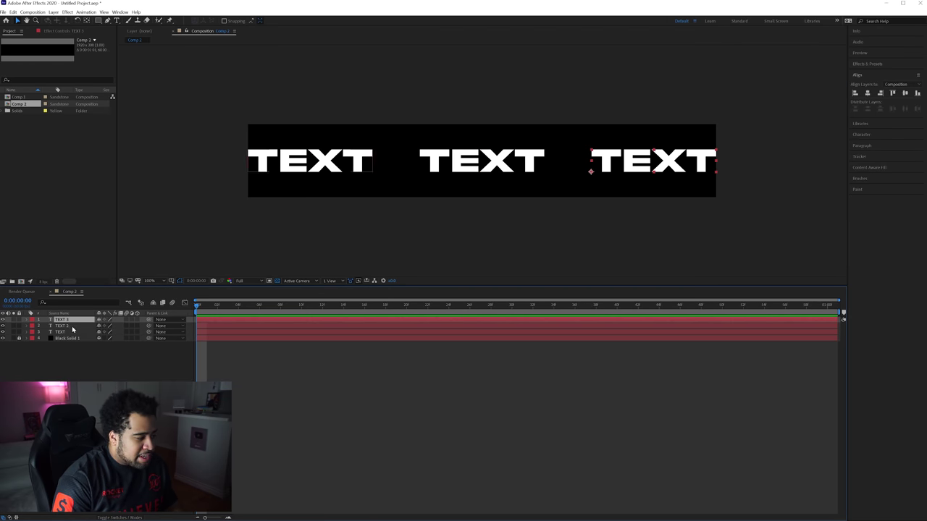
{"action": "left_click_drag", "start_coordinate": [486, 163], "coordinate": [324, 163]}
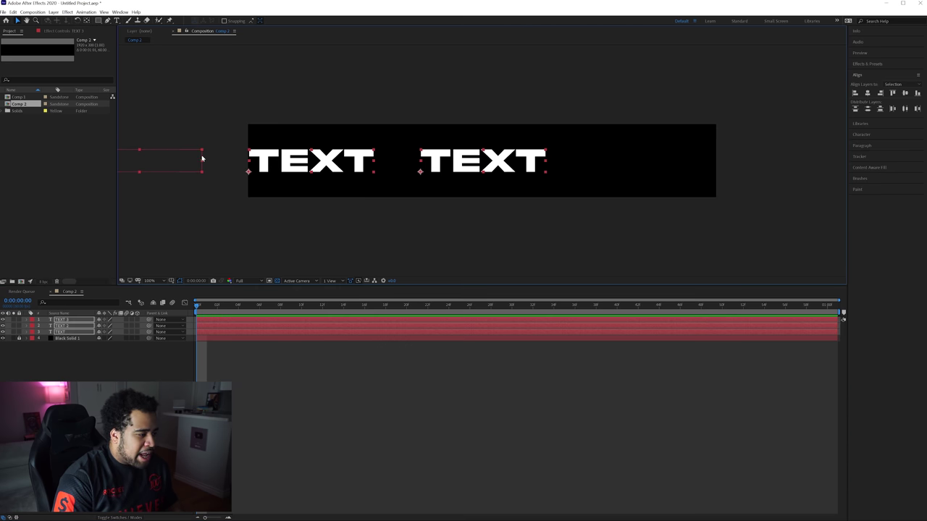
{"action": "scroll", "coordinate": [241, 160], "scroll_direction": "up", "scroll_amount": 6}
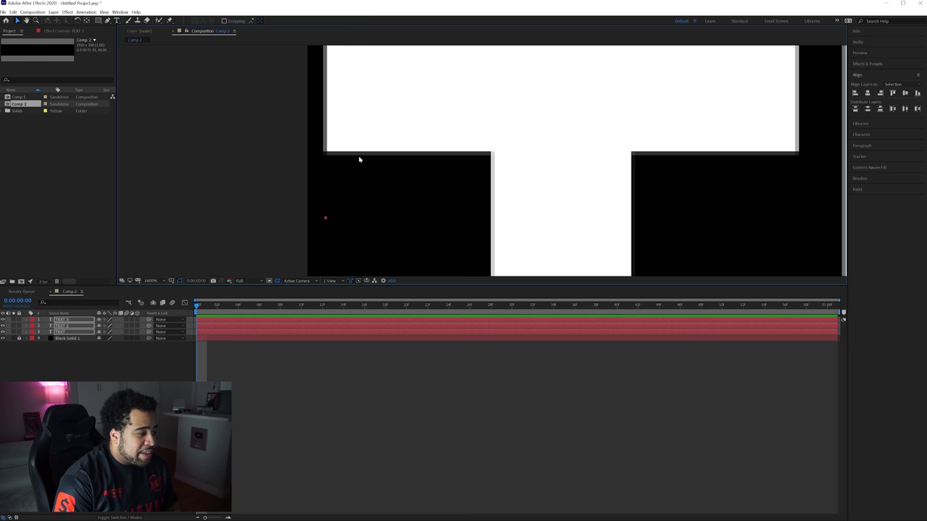
{"action": "left_click_drag", "start_coordinate": [360, 157], "coordinate": [341, 160]}
{"action": "scroll", "coordinate": [341, 159], "scroll_direction": "down", "scroll_amount": 6}
{"action": "scroll", "coordinate": [341, 159], "scroll_direction": "right", "scroll_amount": 3}
- Duplicate TEXT 3 into TEXT 4 and place it just past the comp's right edge
{"action": "left_click", "coordinate": [312, 207]}
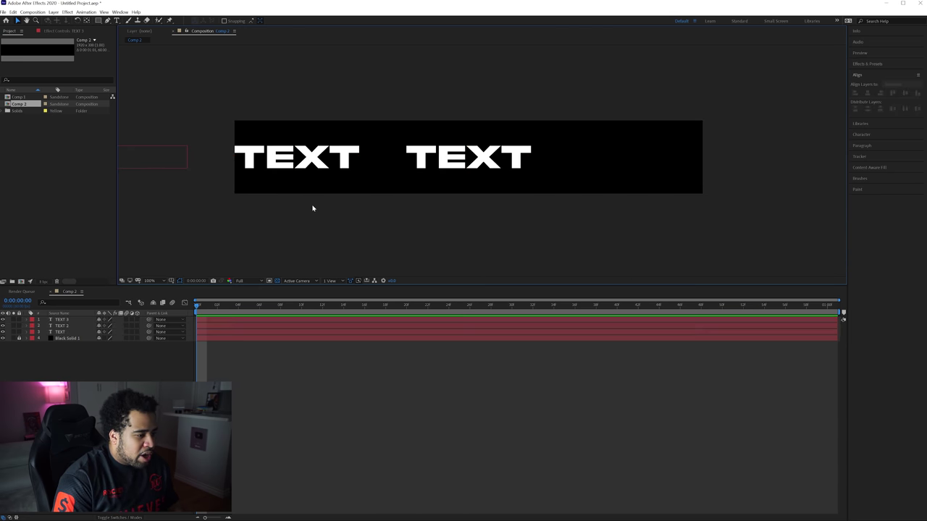
{"action": "left_click", "coordinate": [66, 320]}
{"action": "key", "text": "ctrl+d"}
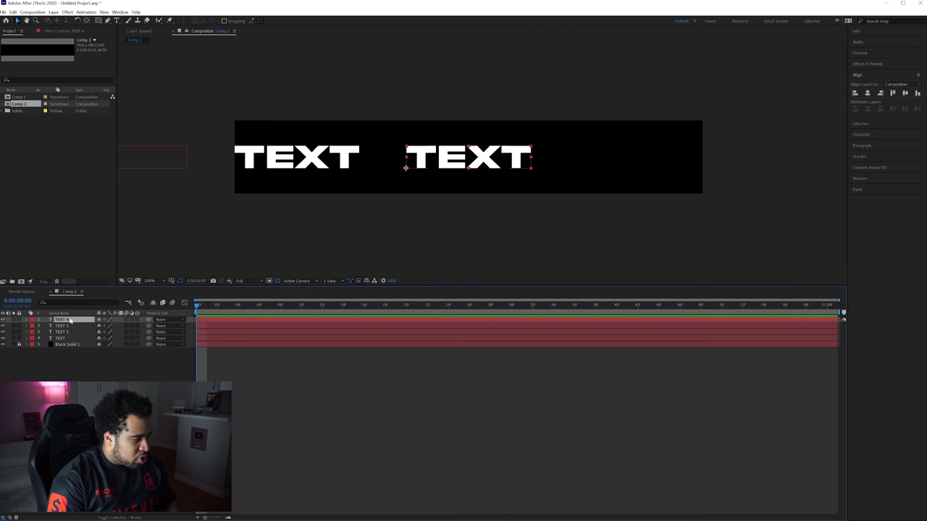
{"action": "left_click", "coordinate": [880, 93]}
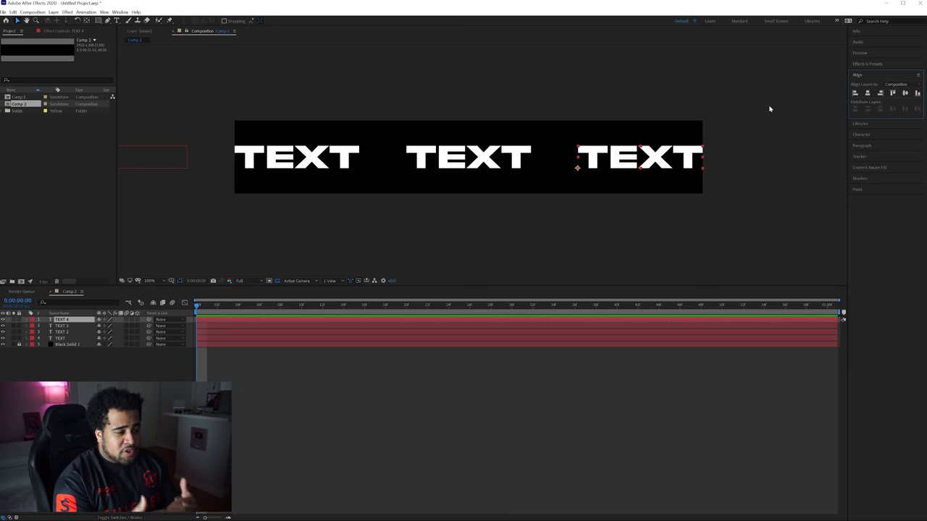
- Select all four TEXT layers and preview to check their spacing
{"action": "left_click_drag", "start_coordinate": [70, 358], "coordinate": [73, 317]}
{"action": "key", "text": "space"}
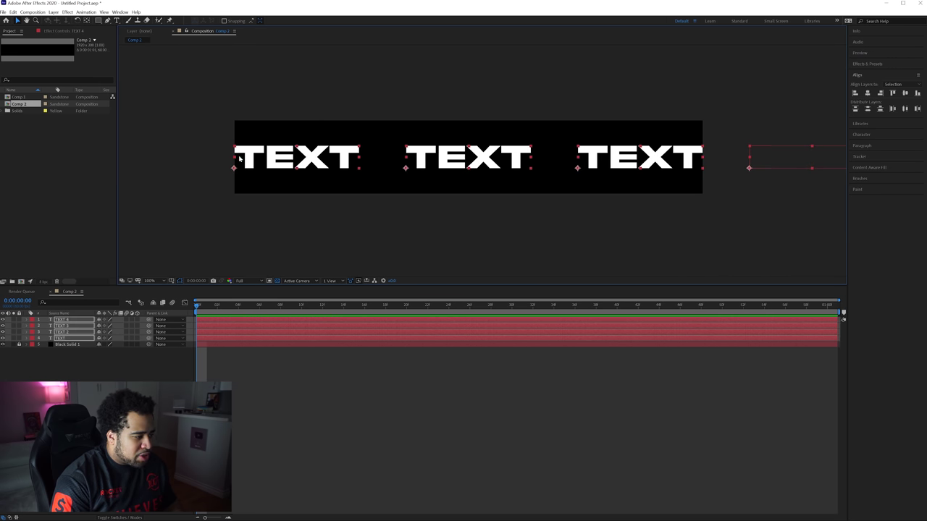
{"action": "scroll", "coordinate": [231, 160], "scroll_direction": "up", "scroll_amount": 6}
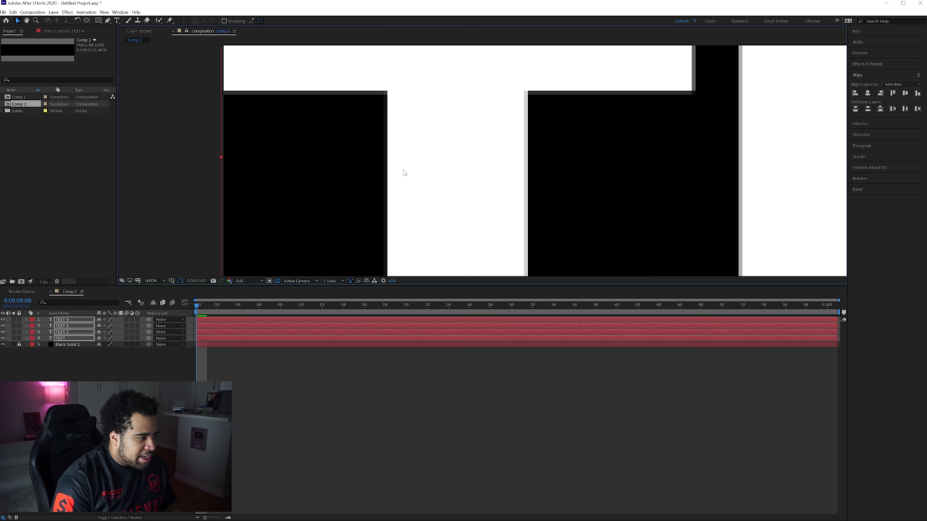
{"action": "scroll", "coordinate": [404, 172], "scroll_direction": "down", "scroll_amount": 4}
{"action": "scroll", "coordinate": [405, 171], "scroll_direction": "down", "scroll_amount": 2}
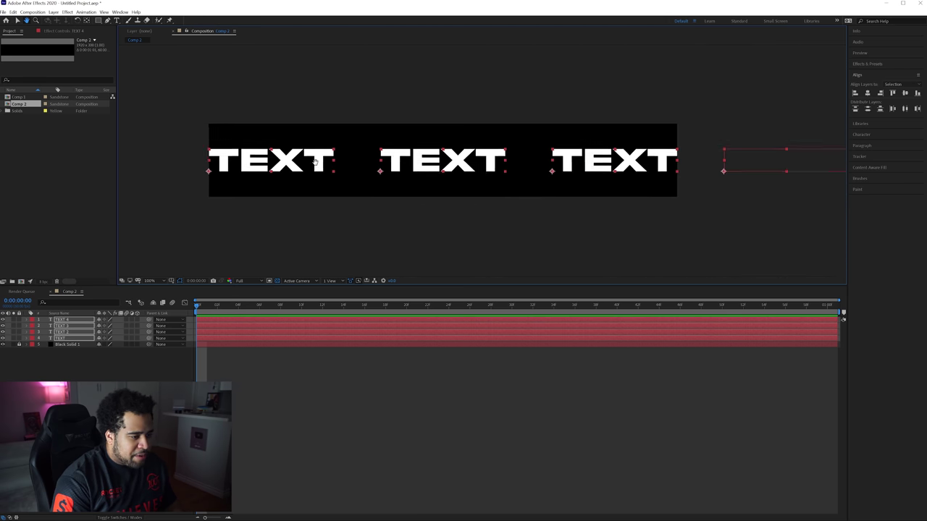
- Set starting Position keyframes at 0:00 on all four TEXT layers
{"action": "left_click", "coordinate": [70, 351]}
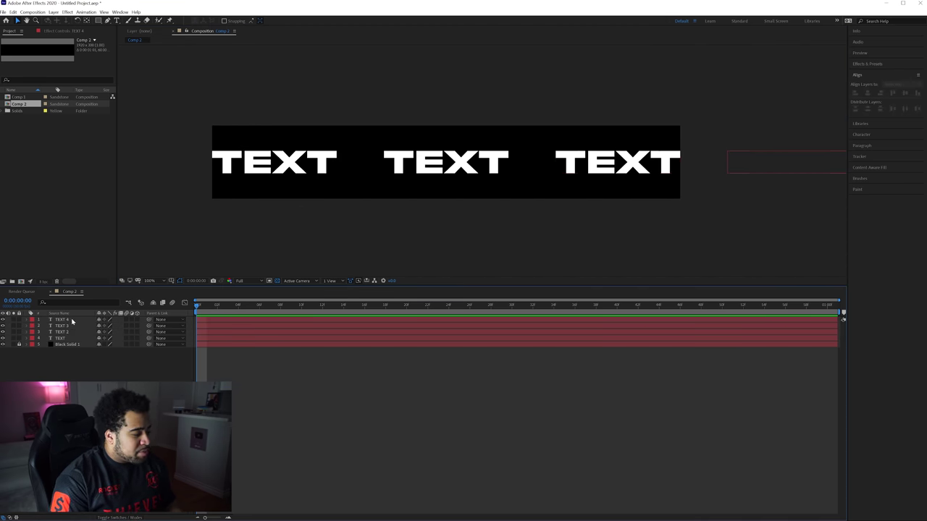
{"action": "left_click", "coordinate": [62, 319]}
{"action": "left_click", "coordinate": [73, 338], "text": "shift"}
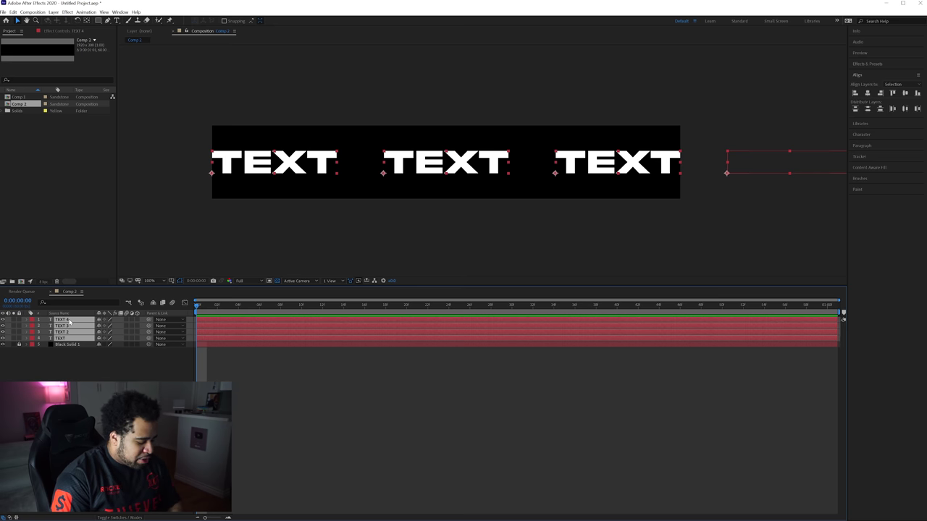
{"action": "key", "text": "p"}
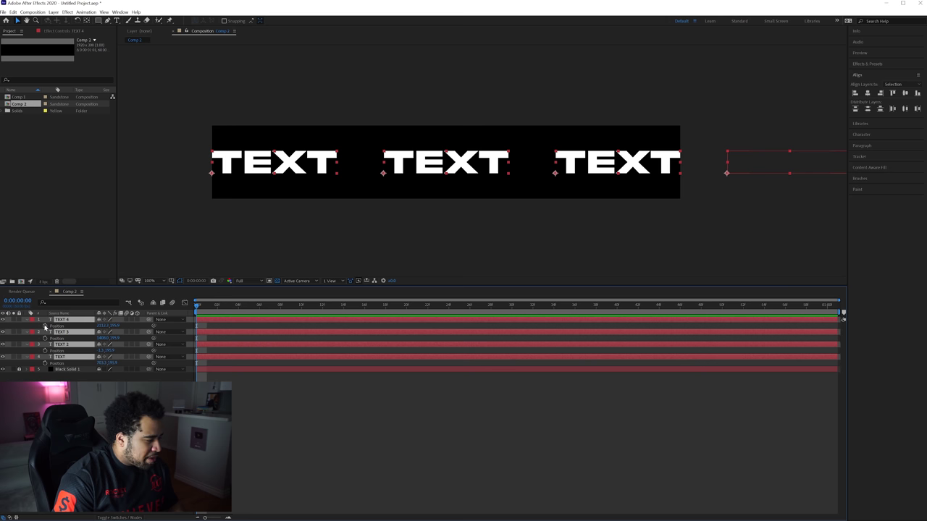
{"action": "left_click", "coordinate": [44, 326]}
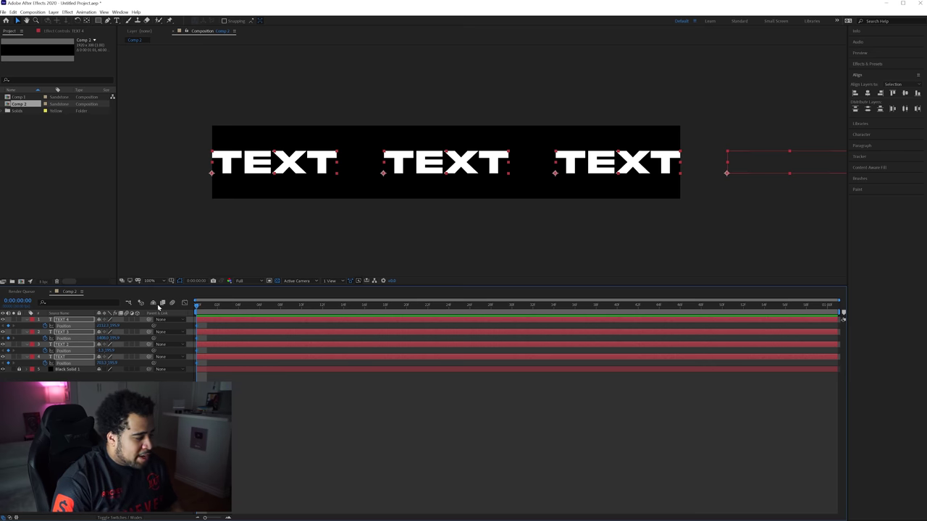
- At 1:00, shift the four TEXT layers left one slot, then play the loop
{"action": "left_click_drag", "start_coordinate": [199, 306], "coordinate": [863, 303]}
{"action": "key", "text": "n"}
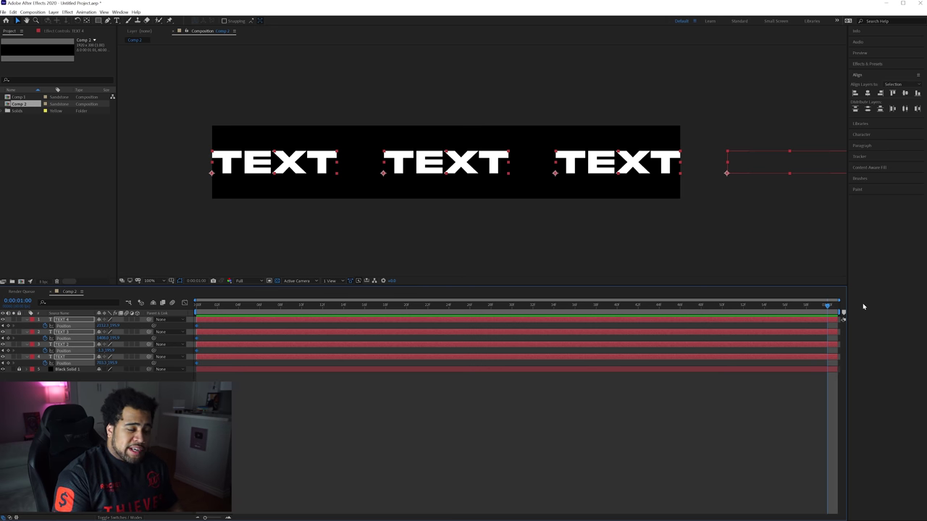
{"action": "left_click_drag", "start_coordinate": [409, 169], "coordinate": [219, 163]}
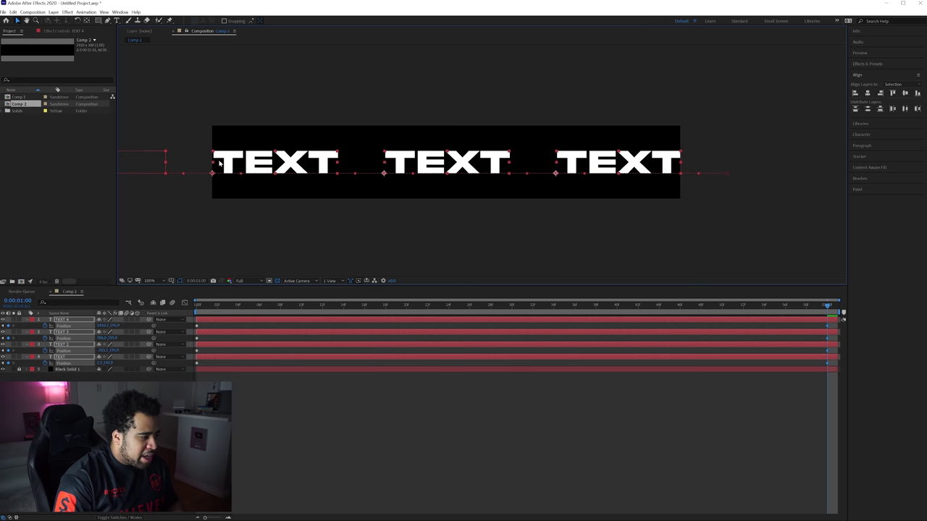
{"action": "scroll", "coordinate": [219, 163], "scroll_direction": "up", "scroll_amount": 6}
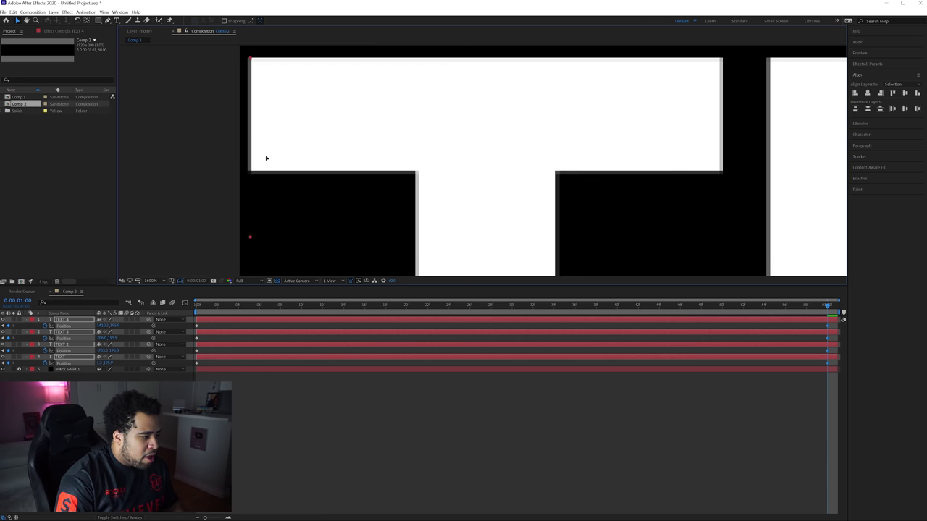
{"action": "left_click_drag", "start_coordinate": [266, 157], "coordinate": [260, 159]}
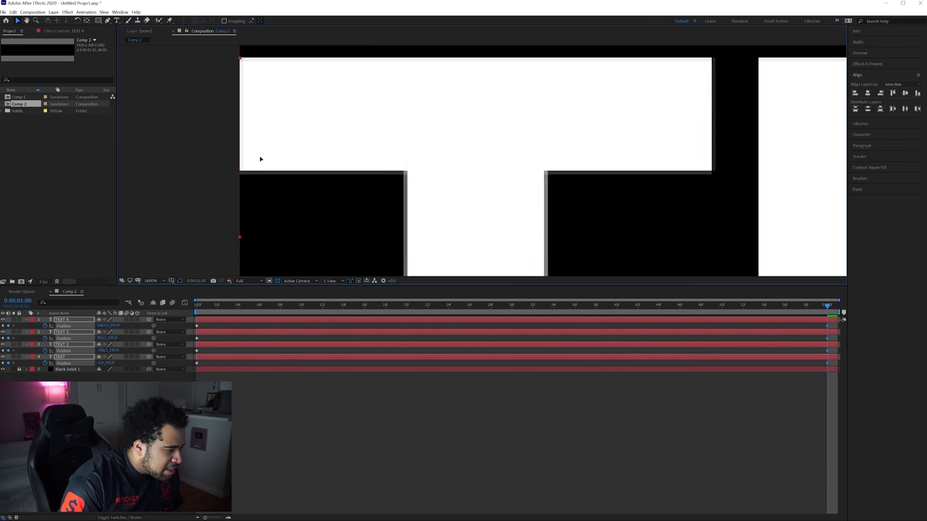
{"action": "scroll", "coordinate": [260, 160], "scroll_direction": "down", "scroll_amount": 10}
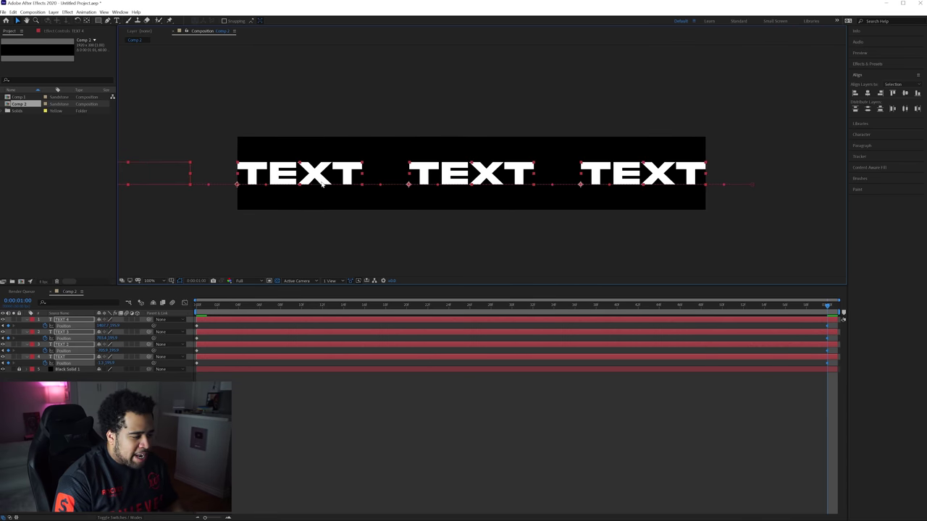
{"action": "key", "text": "space"}
{"action": "left_click", "coordinate": [267, 219]}
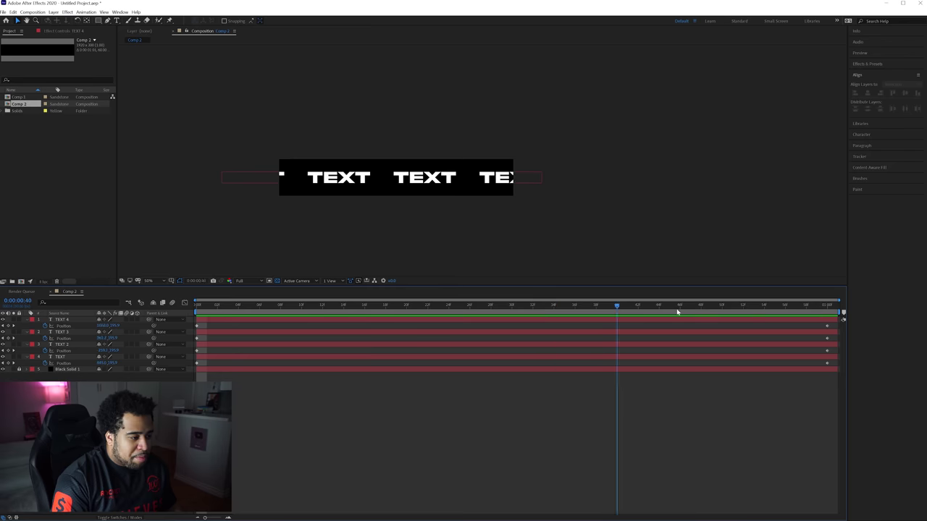
- Stop playback and add Comp 2 to the Adobe Media Encoder queue
{"action": "key", "text": "space"}
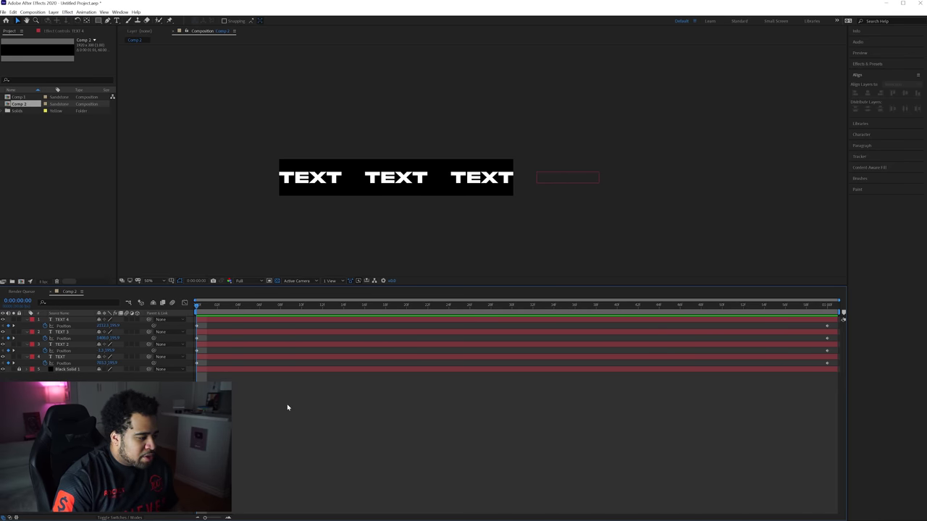
{"action": "left_click", "coordinate": [33, 13]}
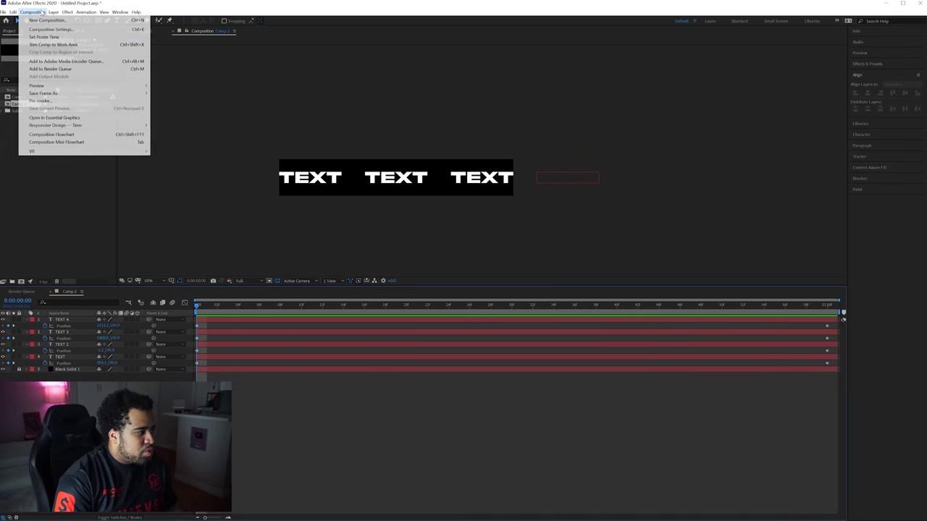
{"action": "left_click", "coordinate": [75, 64]}
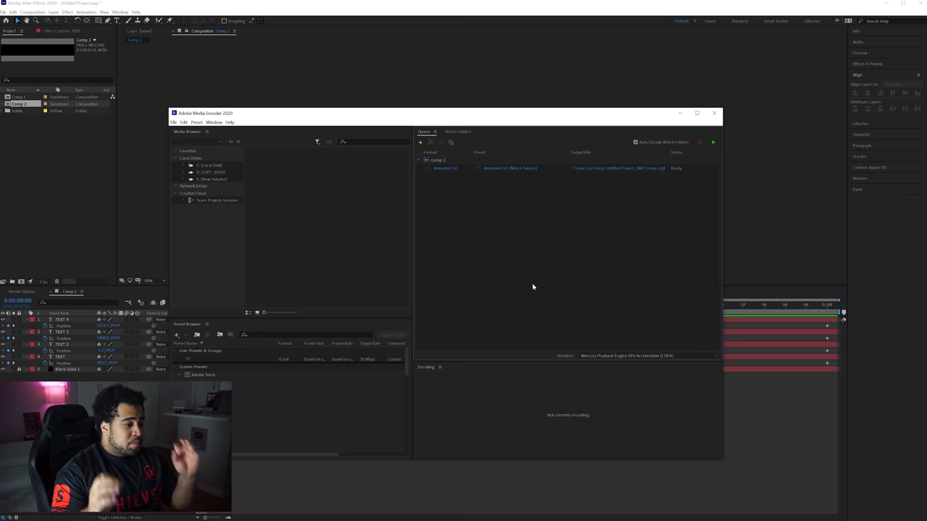
- Set the export to Animated GIF with Render at Maximum Depth enabled
{"action": "left_click", "coordinate": [442, 168]}
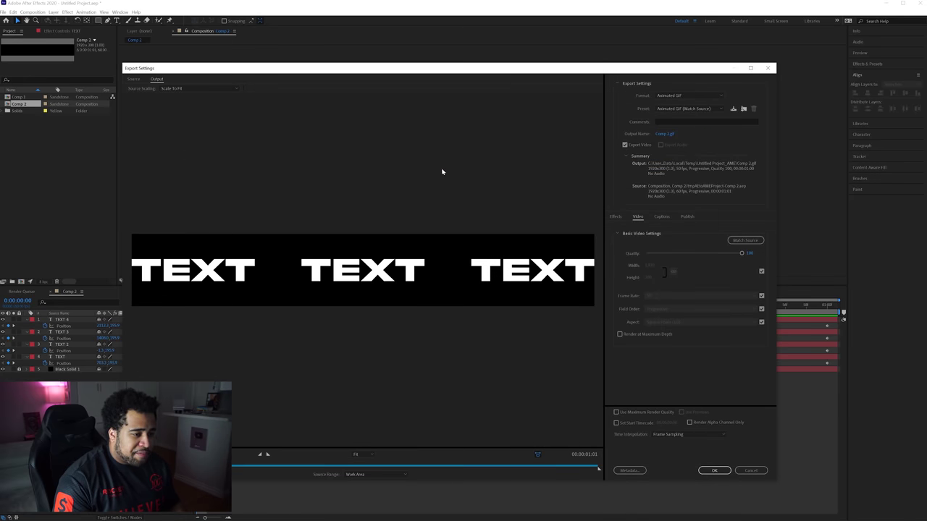
{"action": "left_click", "coordinate": [693, 96]}
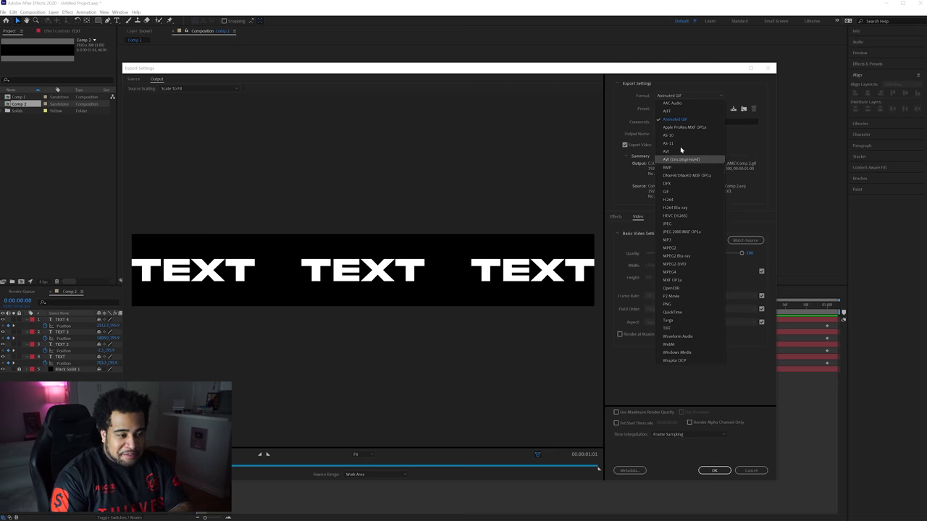
{"action": "left_click", "coordinate": [676, 119]}
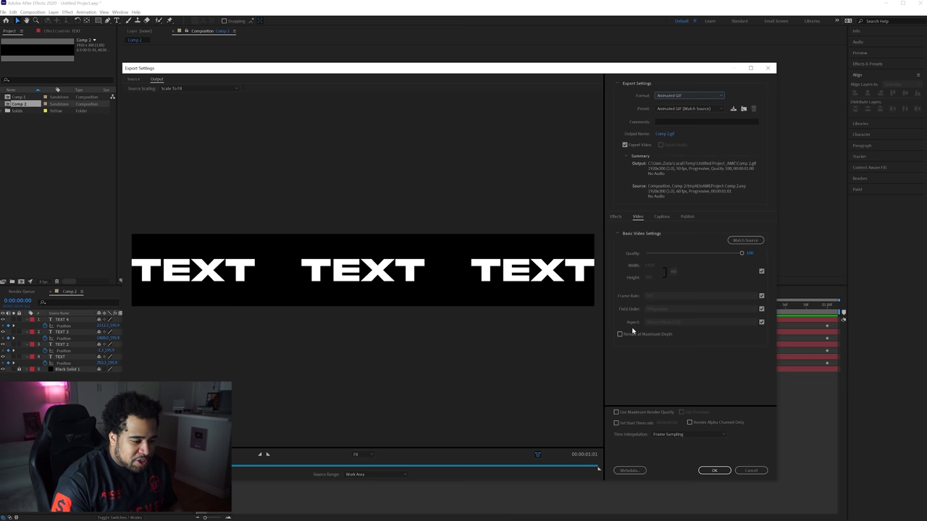
{"action": "left_click", "coordinate": [631, 334]}
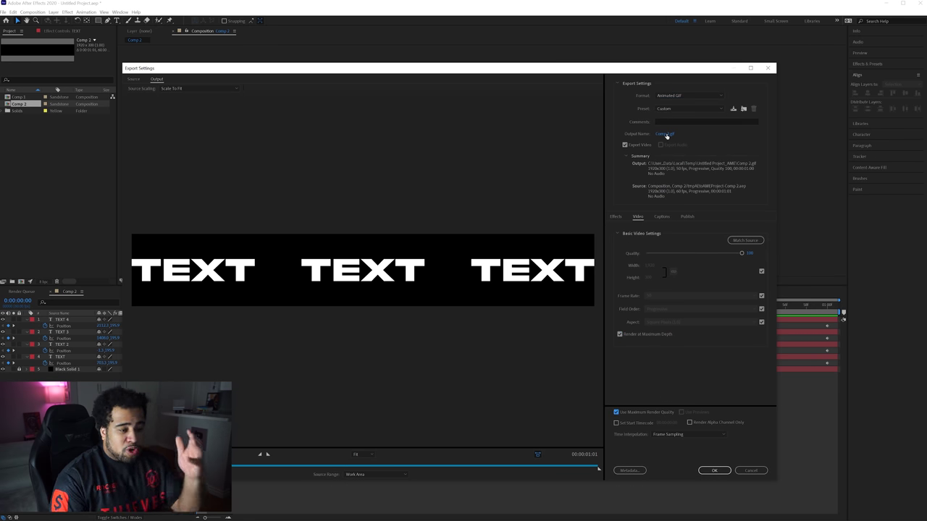
{"action": "left_click", "coordinate": [713, 471]}
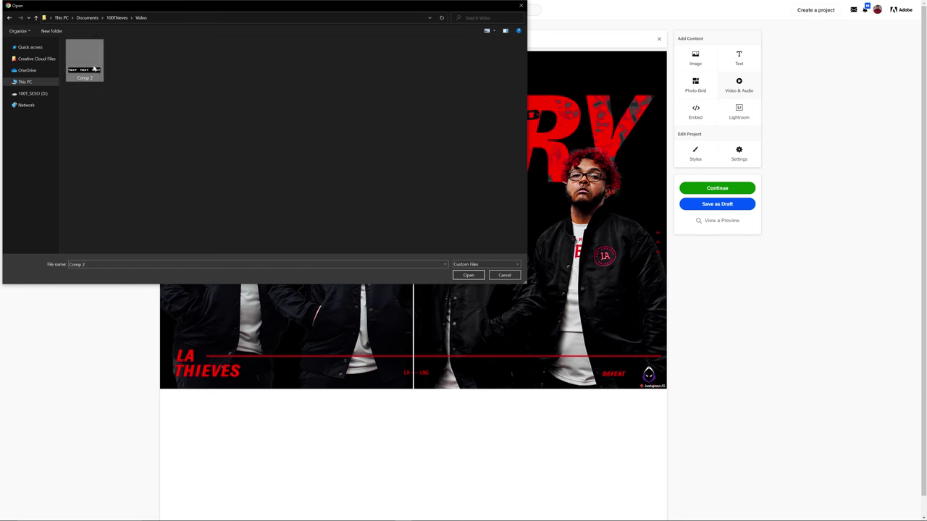
- Insert the Comp 2 GIF, set Content Spacing to 0, save, and test the slider
{"action": "left_click", "coordinate": [469, 275]}
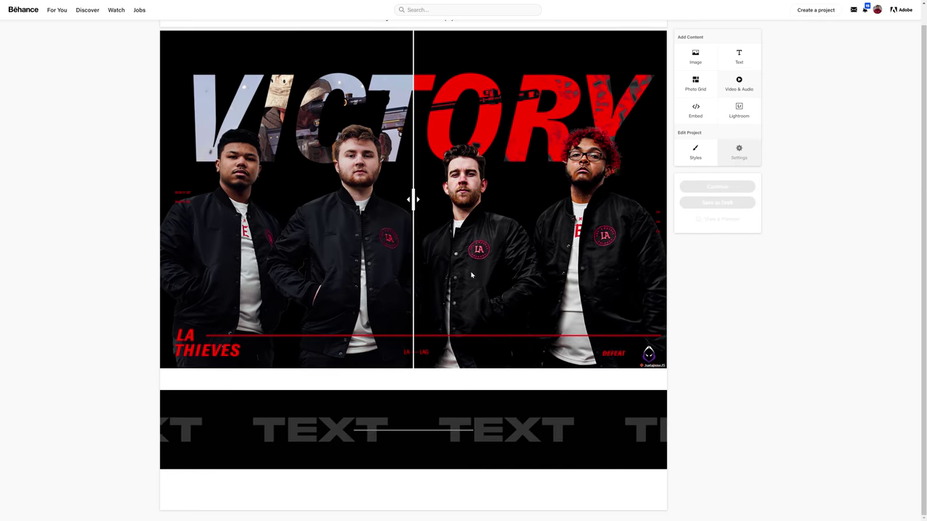
{"action": "left_click", "coordinate": [694, 150]}
{"action": "left_click_drag", "start_coordinate": [489, 271], "coordinate": [447, 277]}
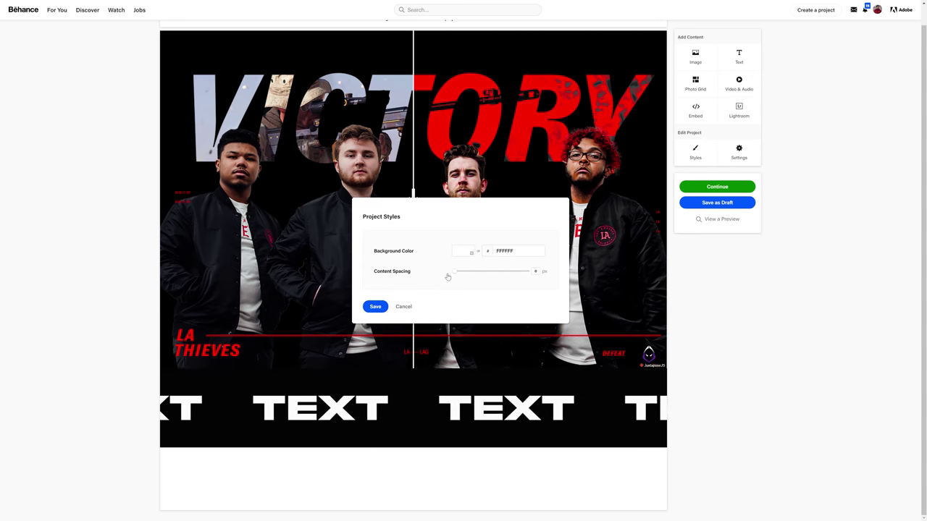
{"action": "left_click", "coordinate": [375, 306]}
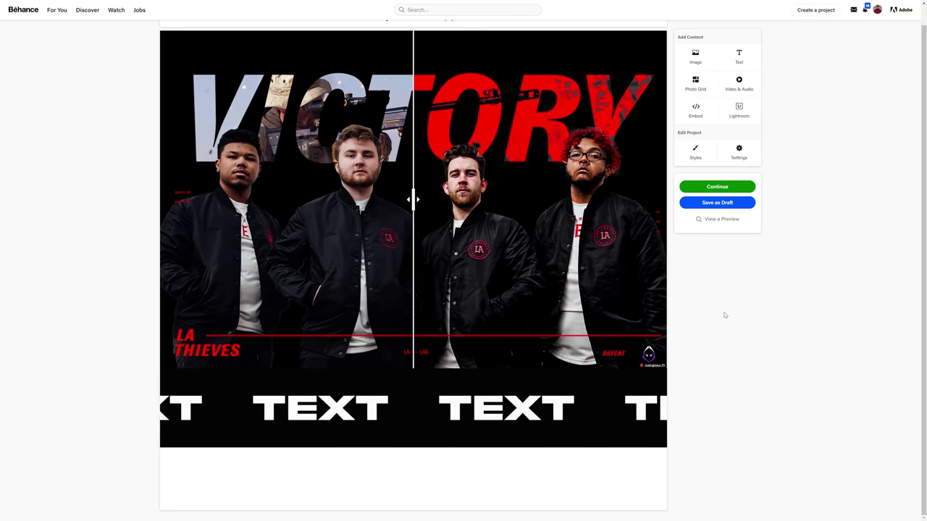
{"action": "left_click", "coordinate": [256, 218]}
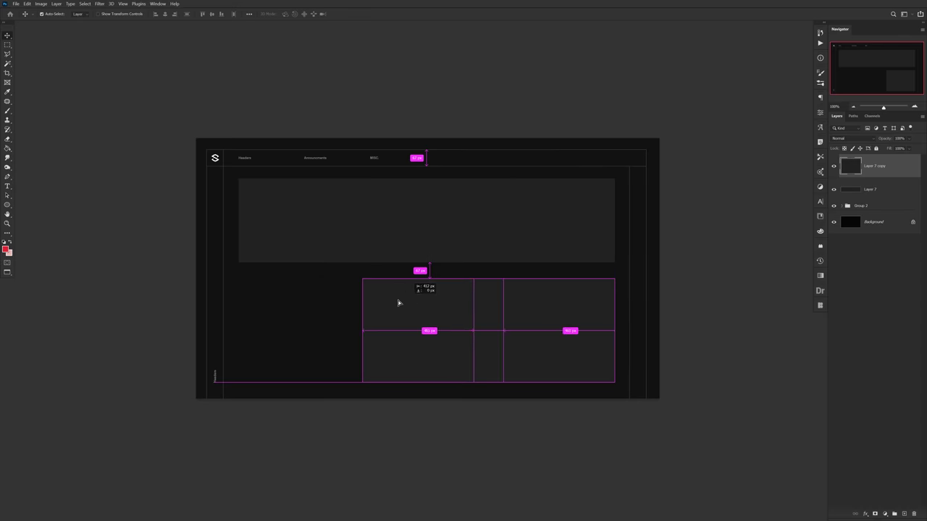
- Move the rectangle copy left and widen it to match the top banner
{"action": "left_click_drag", "start_coordinate": [399, 302], "coordinate": [370, 304]}
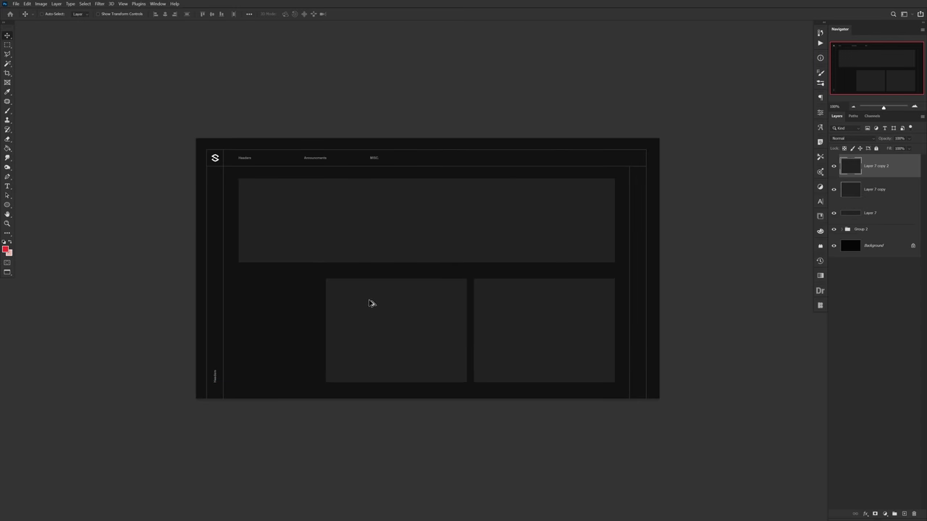
{"action": "key", "text": "ctrl+t"}
{"action": "left_click_drag", "start_coordinate": [318, 331], "coordinate": [250, 328]}
{"action": "key", "text": "Return"}
- Show rulers and add vertical guides at X 175.5 px, a panel edge, and the Announcments heading
{"action": "key", "text": "ctrl+r"}
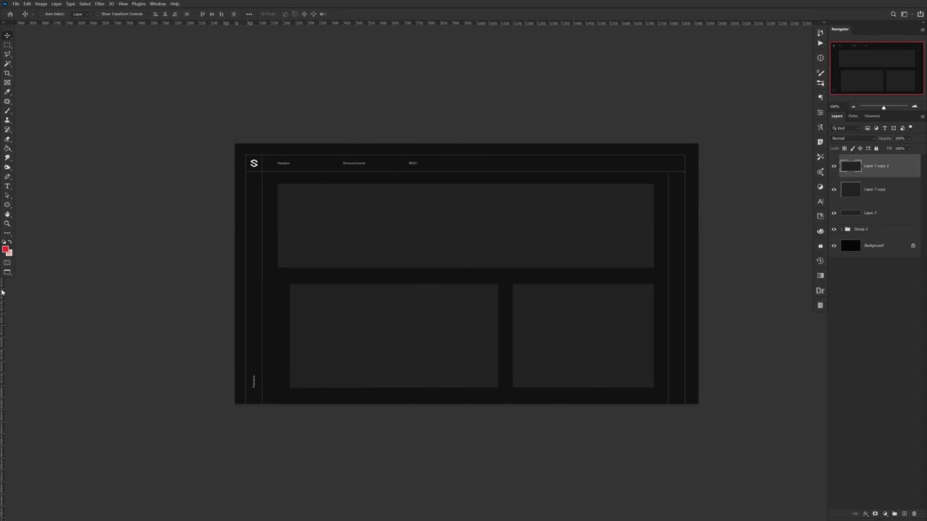
{"action": "left_click_drag", "start_coordinate": [3, 289], "coordinate": [277, 296]}
{"action": "scroll", "coordinate": [277, 296], "scroll_direction": "up", "scroll_amount": 5}
{"action": "scroll", "coordinate": [323, 389], "scroll_direction": "down", "scroll_amount": 4}
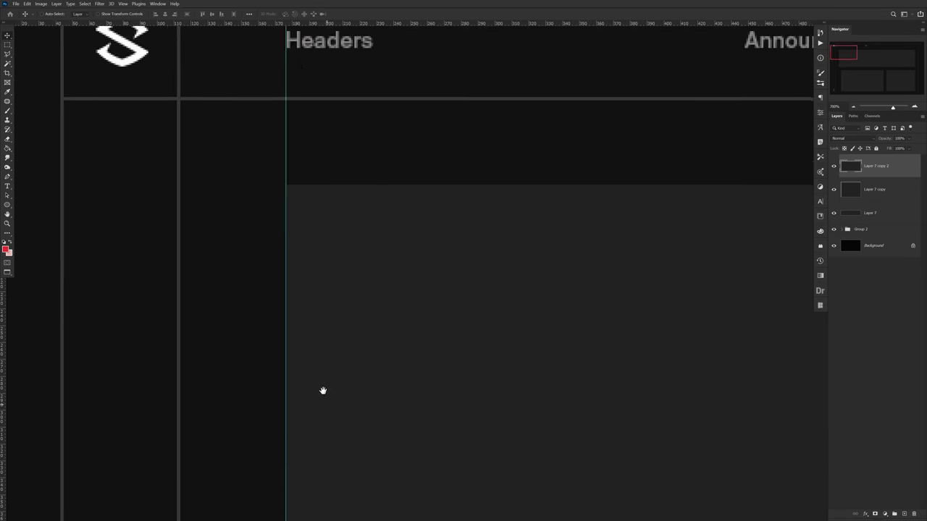
{"action": "scroll", "coordinate": [357, 290], "scroll_direction": "down", "scroll_amount": 8}
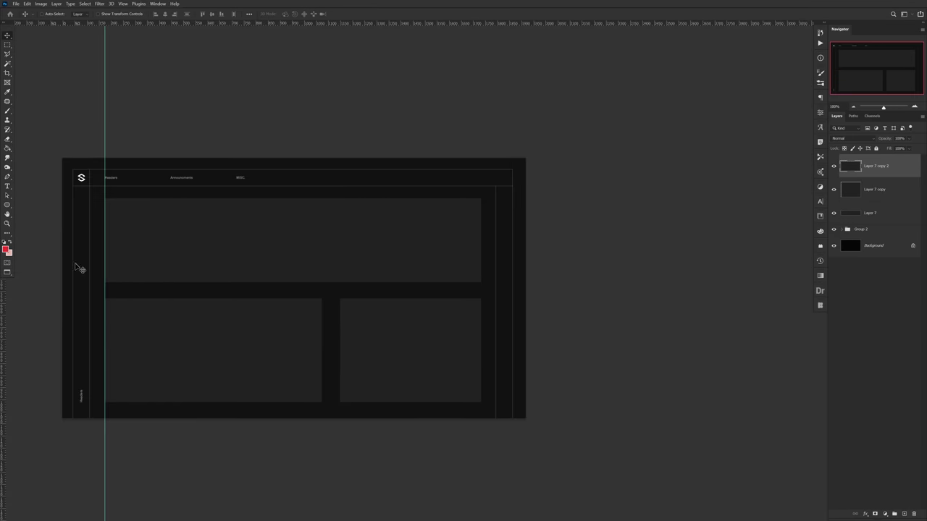
{"action": "left_click_drag", "start_coordinate": [3, 269], "coordinate": [482, 301]}
{"action": "scroll", "coordinate": [471, 285], "scroll_direction": "up", "scroll_amount": 5}
{"action": "scroll", "coordinate": [378, 268], "scroll_direction": "down", "scroll_amount": 8}
{"action": "scroll", "coordinate": [302, 200], "scroll_direction": "up", "scroll_amount": 4}
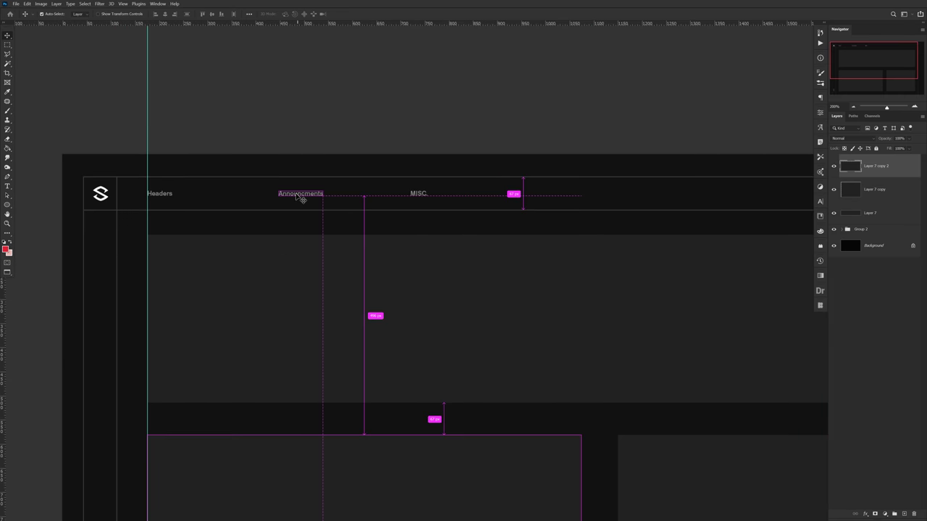
{"action": "left_click", "coordinate": [302, 201]}
{"action": "left_click_drag", "start_coordinate": [3, 282], "coordinate": [268, 283]}
{"action": "scroll", "coordinate": [377, 293], "scroll_direction": "down", "scroll_amount": 4}
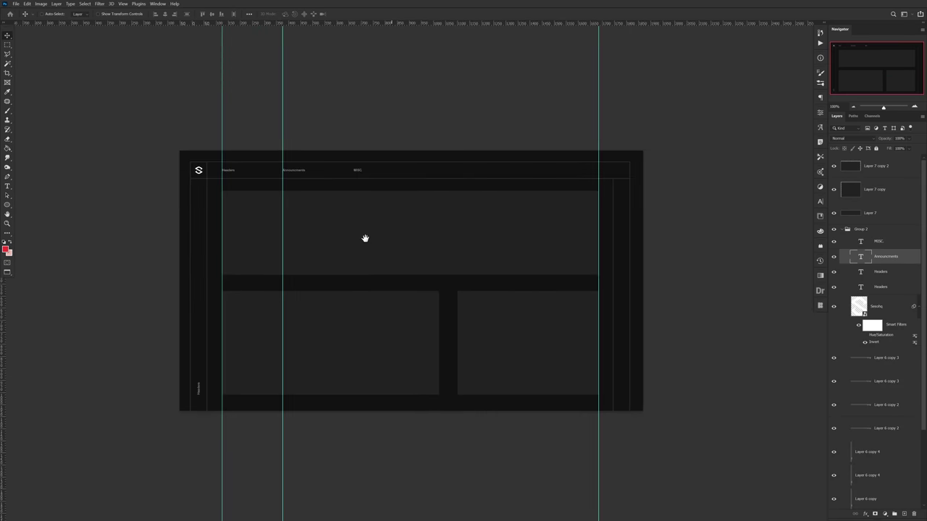